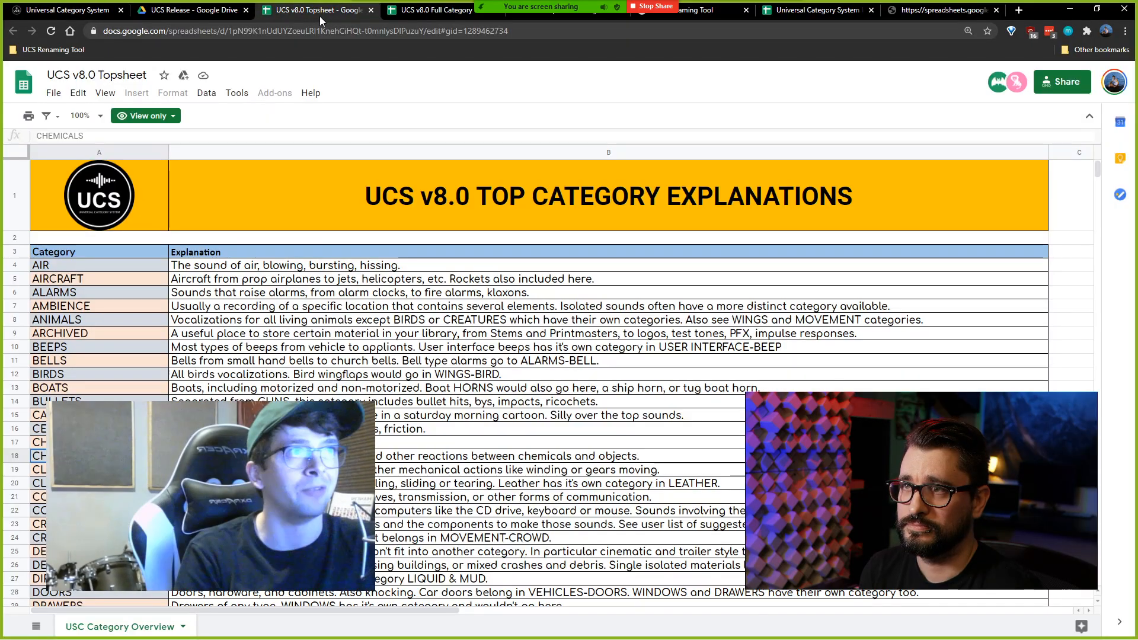
scroll(570, 356, "down", 3)
scroll(570, 356, "down", 2)
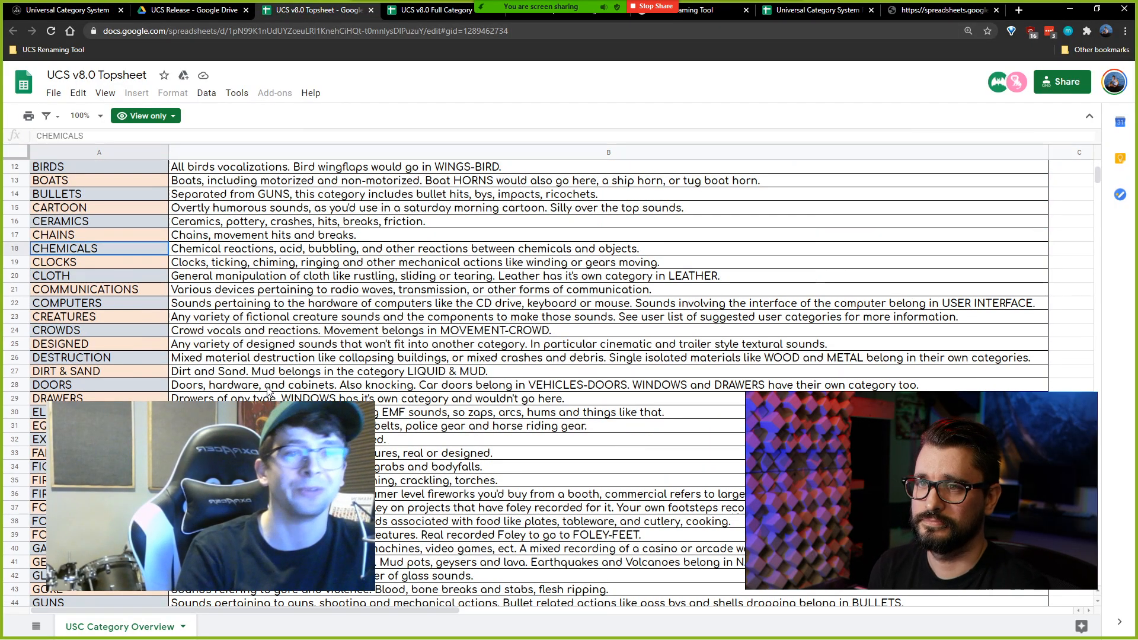
Step: Point out the DOORS and FIRE categories, step down toward FOOTSTEPS, then return to the UCS website
left_click(81, 392)
scroll(81, 391, "down", 2)
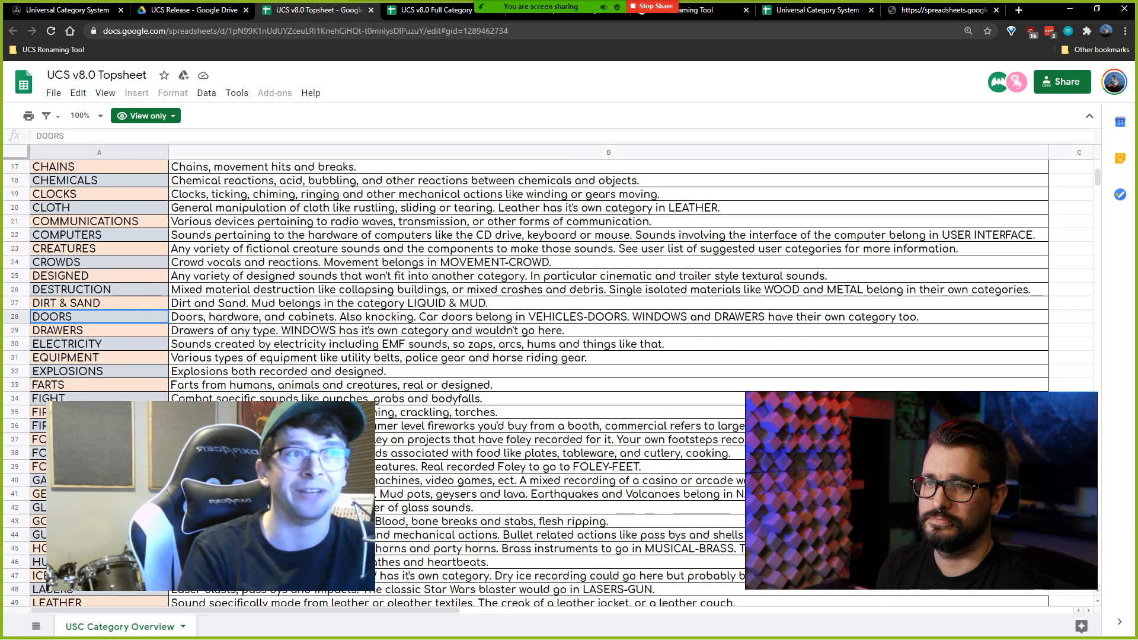
left_click(43, 412)
scroll(43, 412, "down", 1)
key("Down")
key("Down")
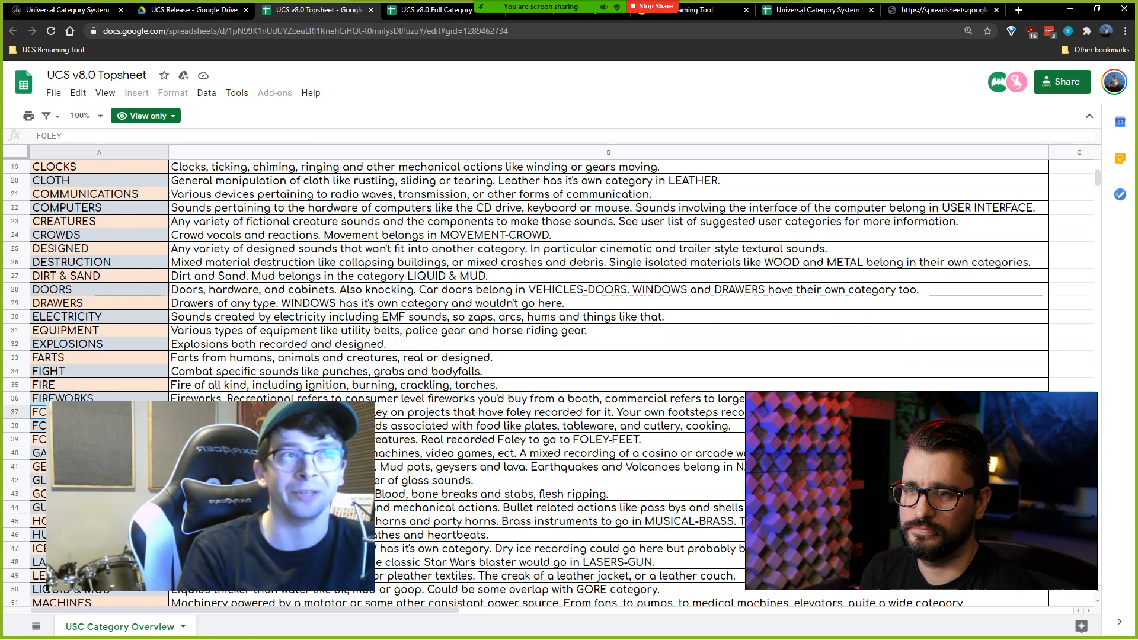
key("Down")
key("Down")
left_click(66, 10)
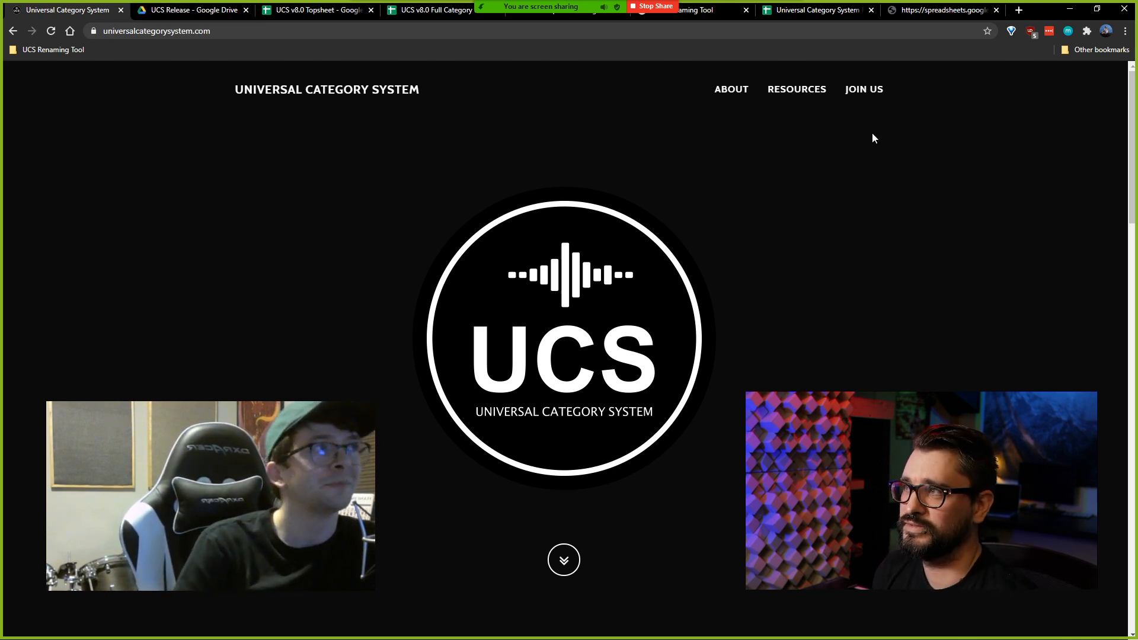
Step: Run the acendan_Universal Category Renaming Tool.lua script from REAPER's action list, then return to the browser
key("alt+Tab")
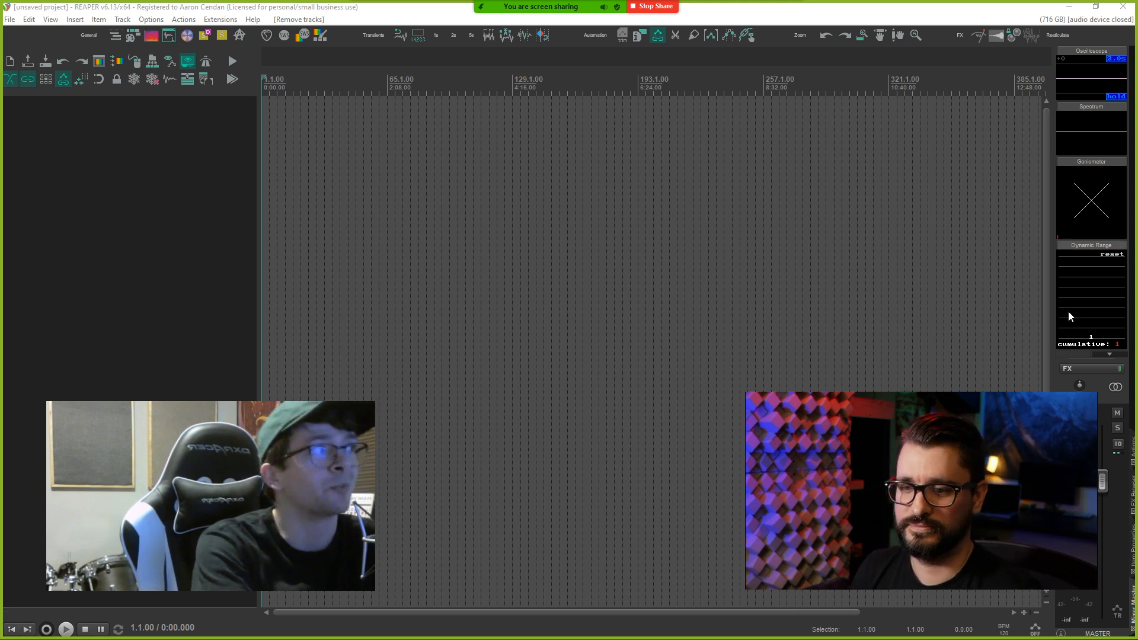
key("question")
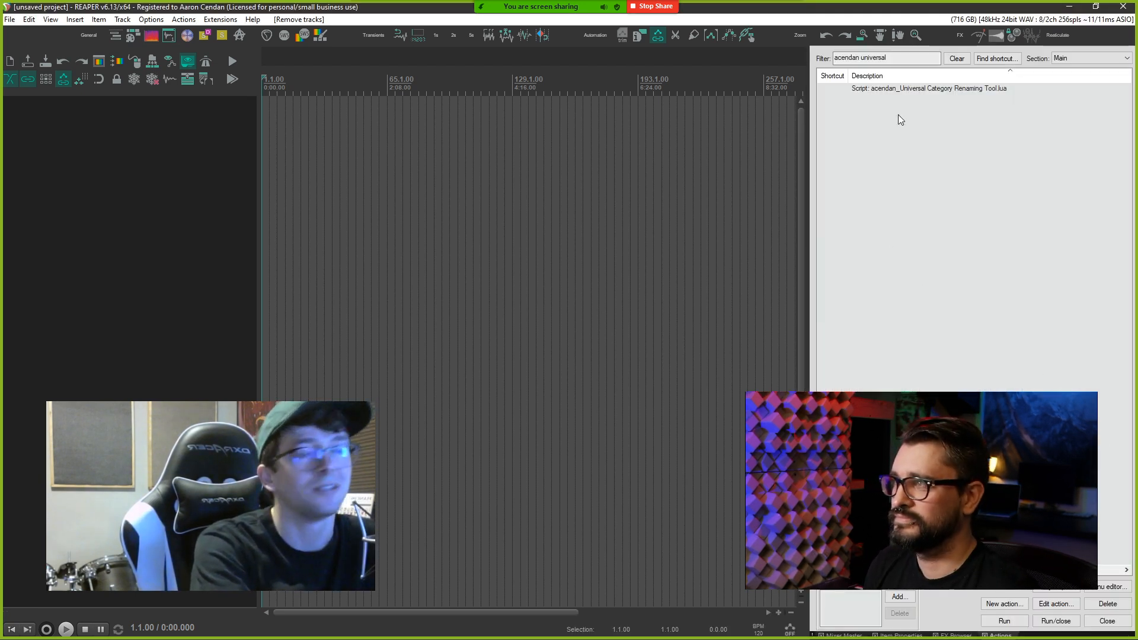
left_click(946, 87)
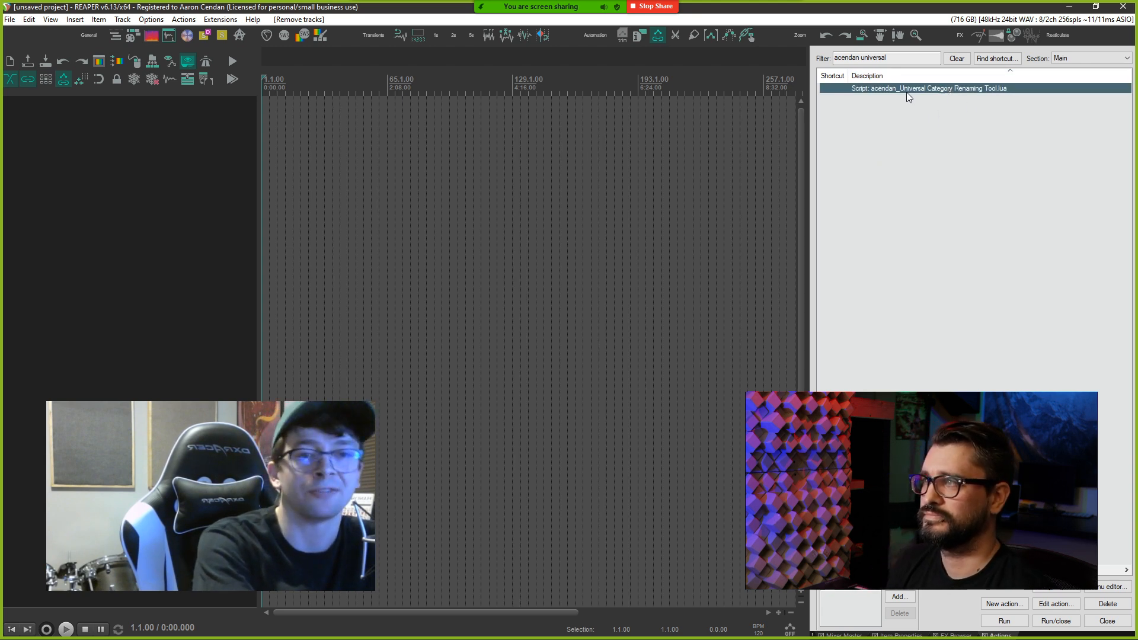
double_click(867, 89)
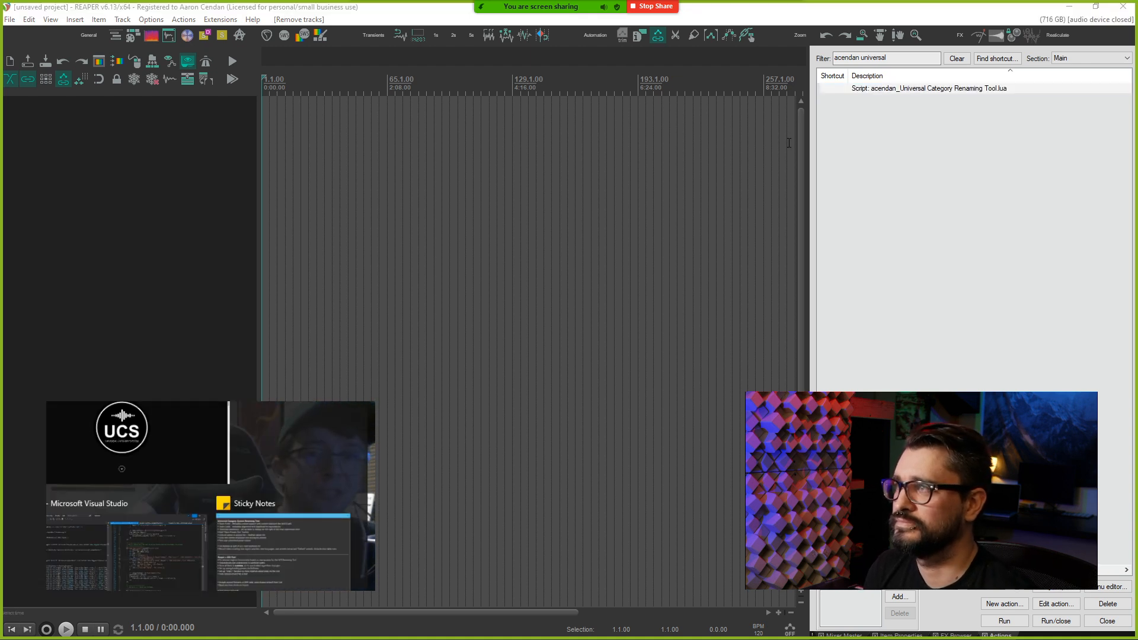
key("alt+Tab")
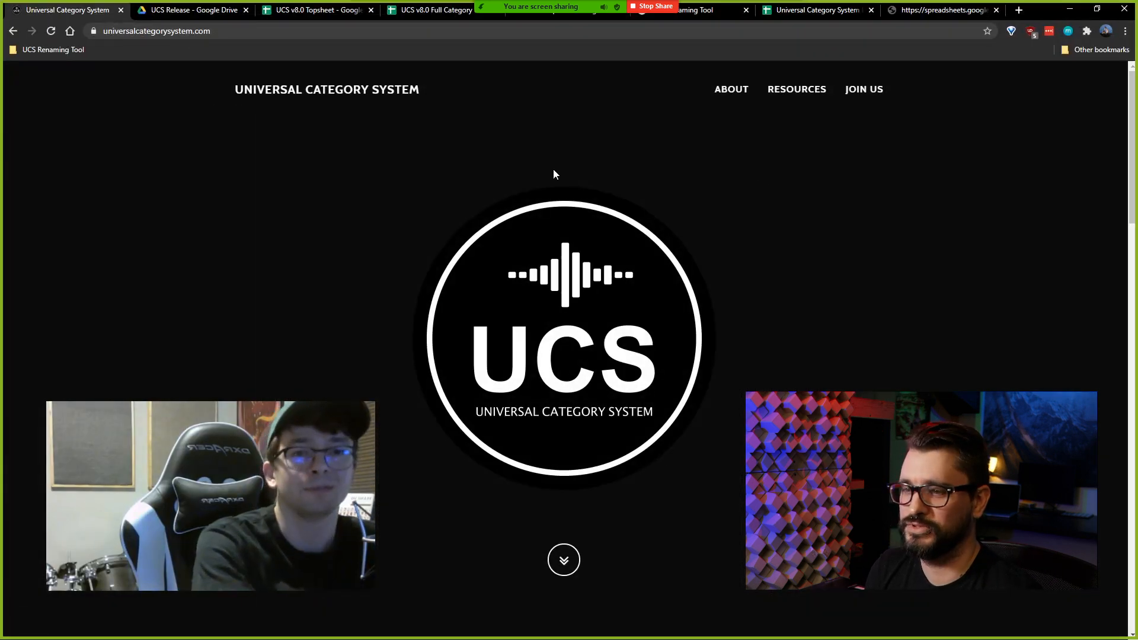
Step: Load the UCS Renaming Tool Light Mode page from the bookmark folder in a new Chrome tab
left_click(1019, 10)
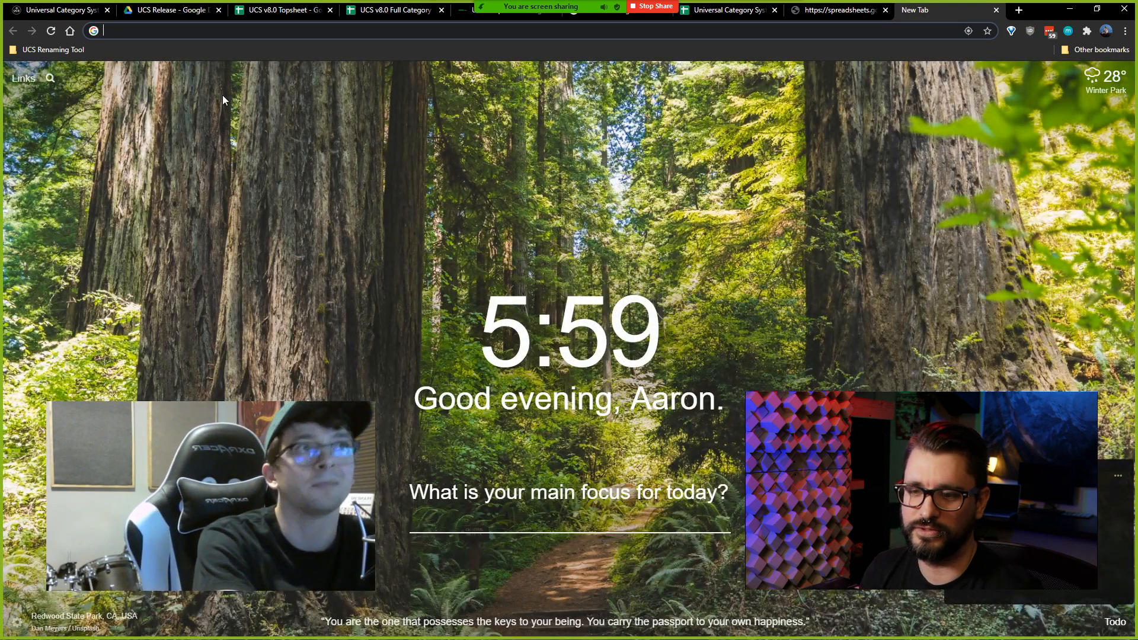
left_click(58, 51)
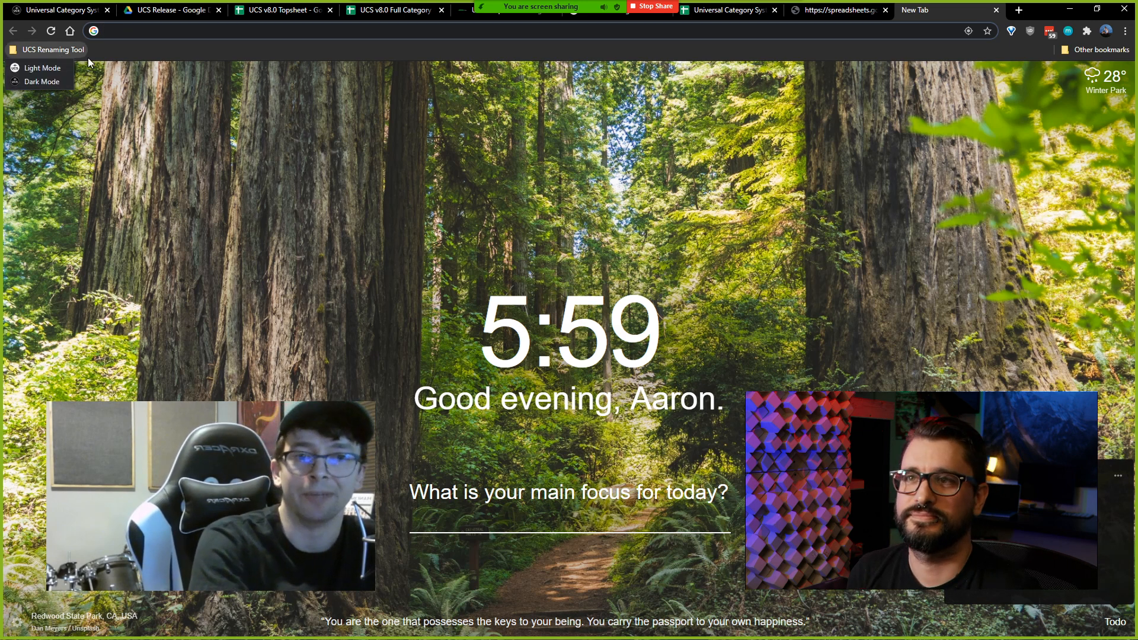
left_click(53, 68)
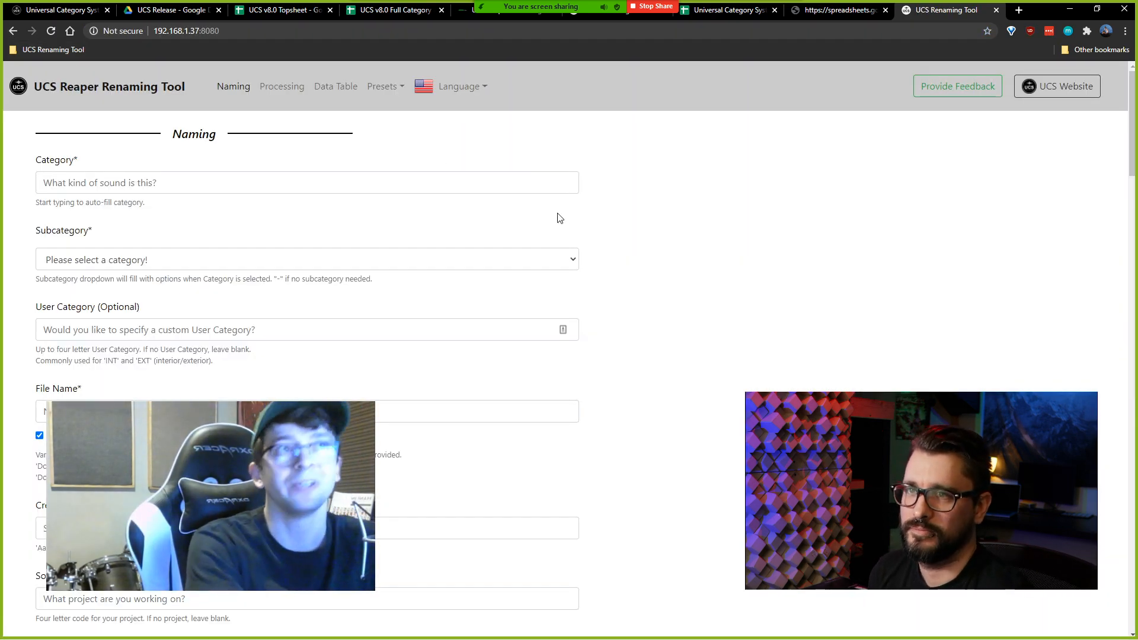
left_click(49, 50)
Step: Load the Dark Mode renaming tool page from the UCS Renaming Tool bookmark folder
left_click(48, 84)
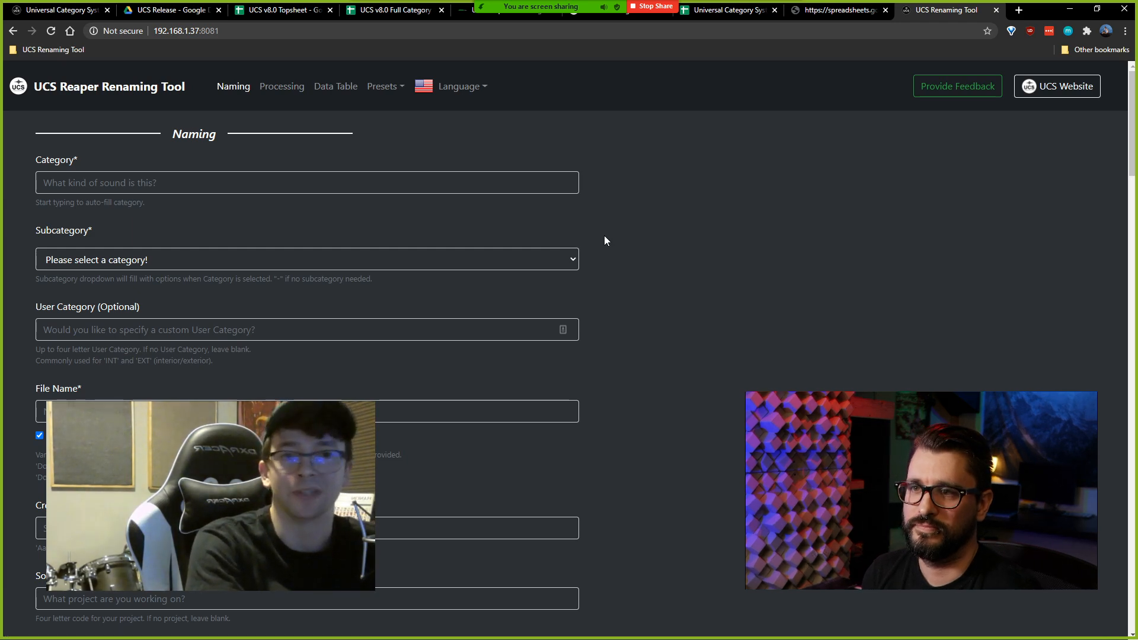
scroll(627, 140, "down", 5)
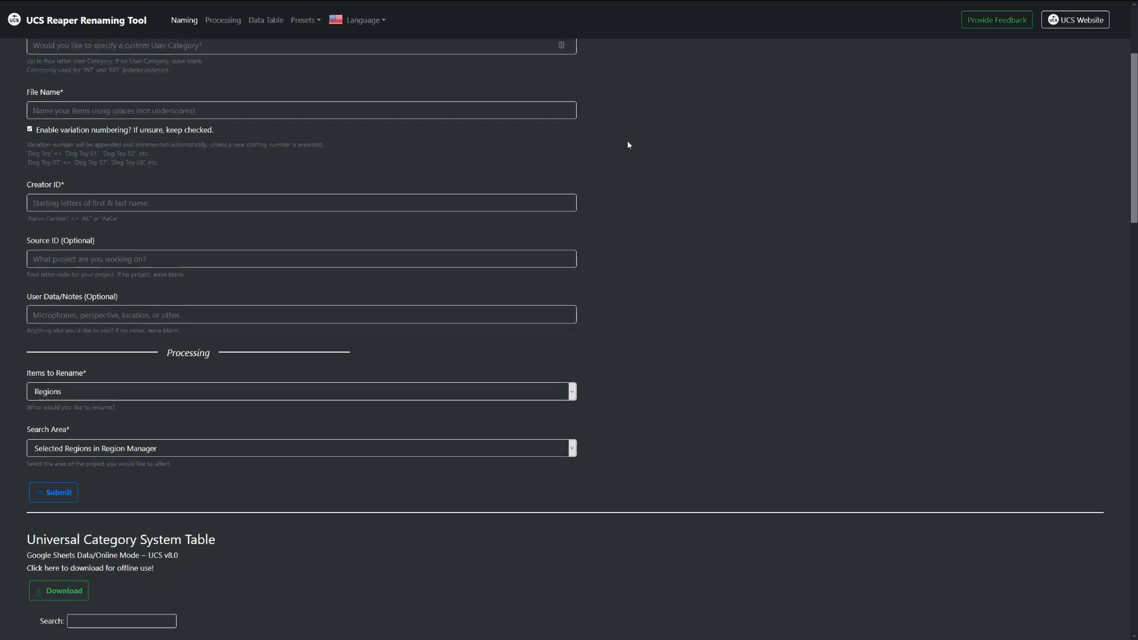
scroll(627, 140, "down", 3)
scroll(627, 139, "down", 3)
scroll(627, 140, "down", 2)
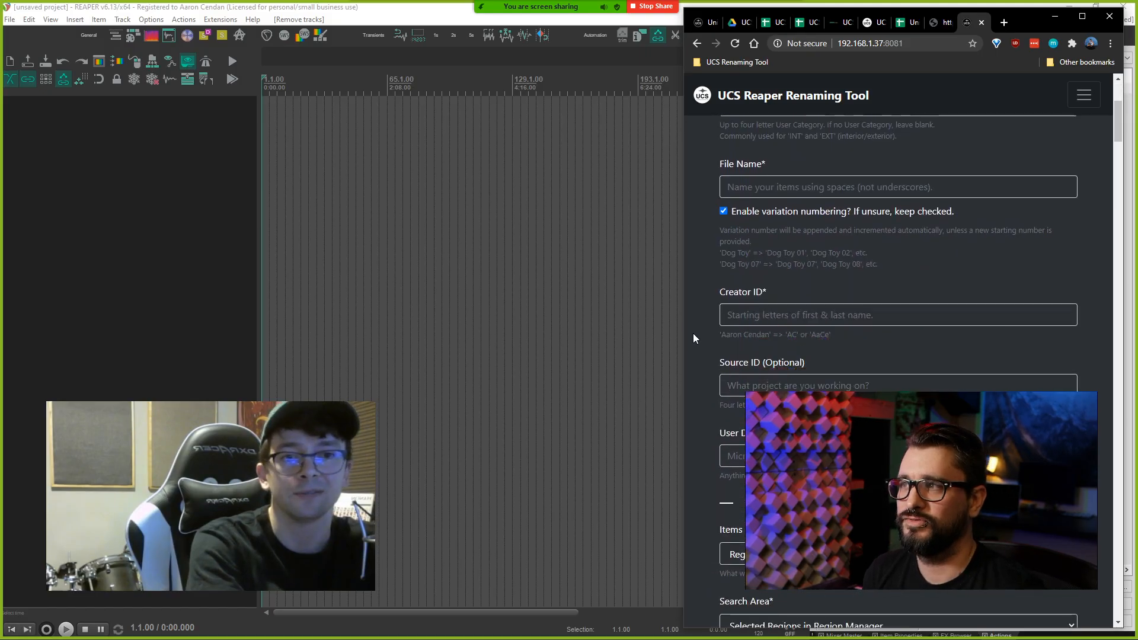
scroll(693, 333, "down", 3)
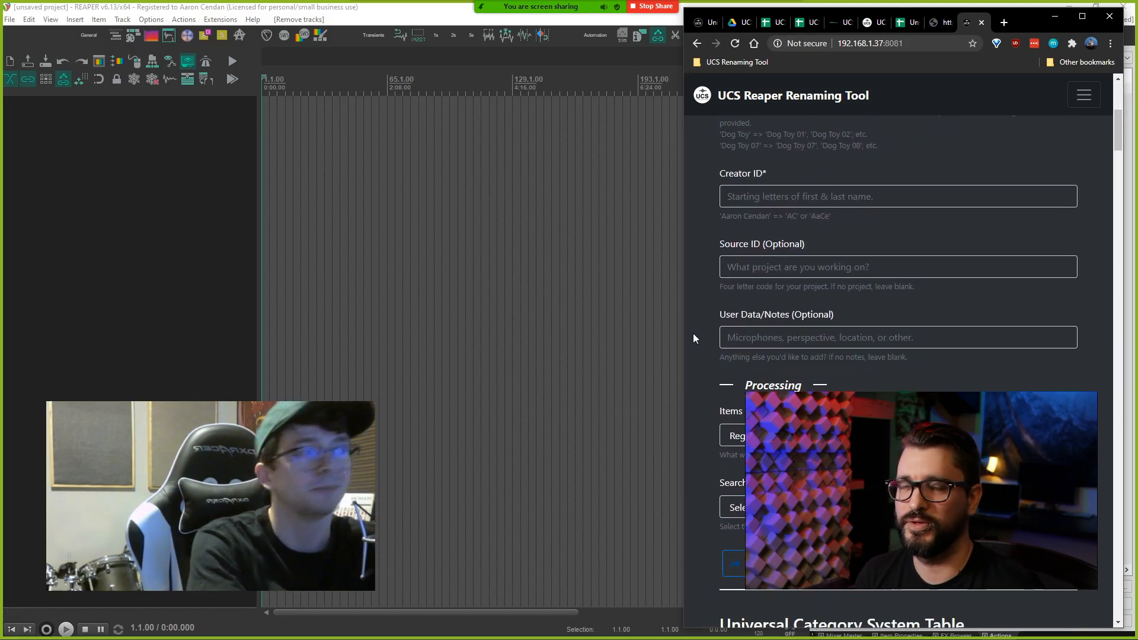
scroll(692, 334, "up", 4)
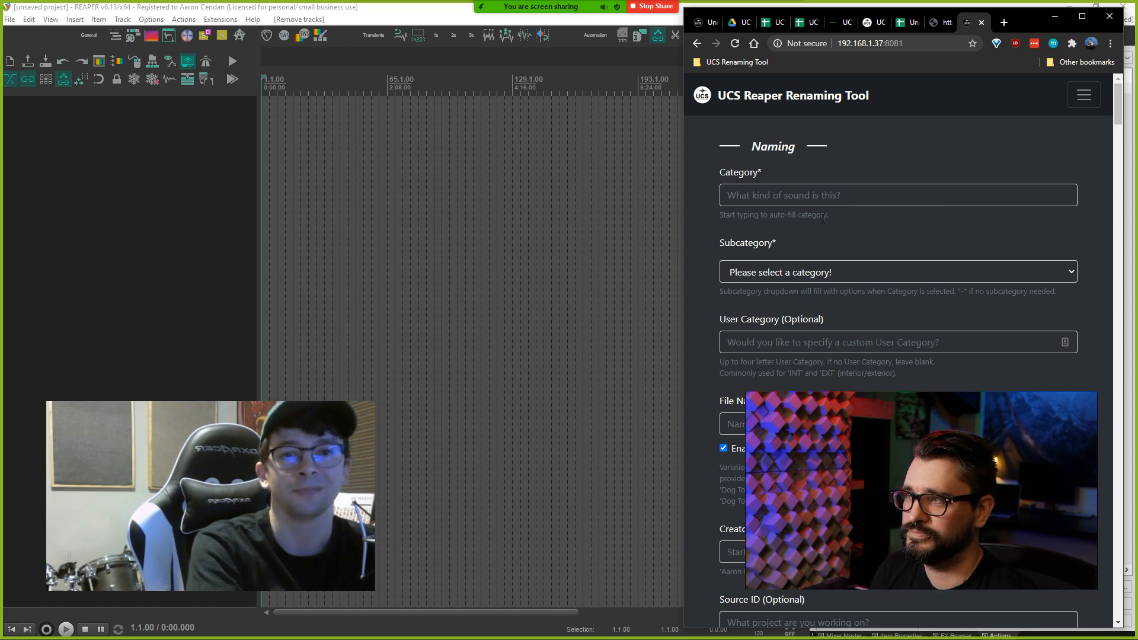
Step: Maximize the browser so the renaming tool and its UCS table fill the screen
left_click(1088, 25)
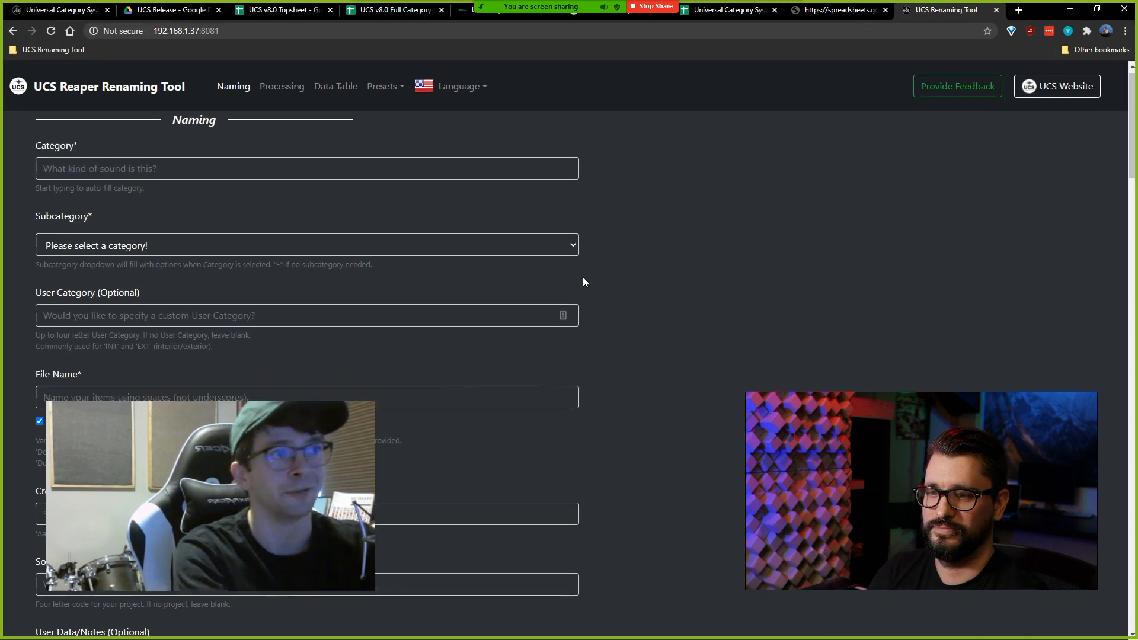
scroll(582, 277, "down", 5)
scroll(599, 309, "down", 5)
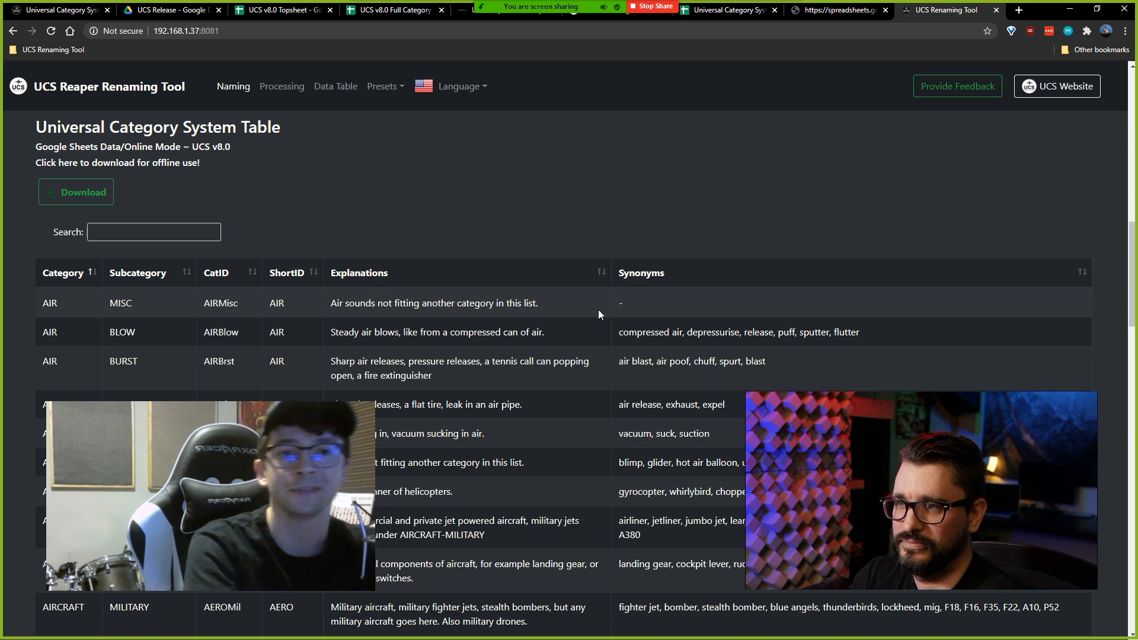
scroll(599, 309, "up", 10)
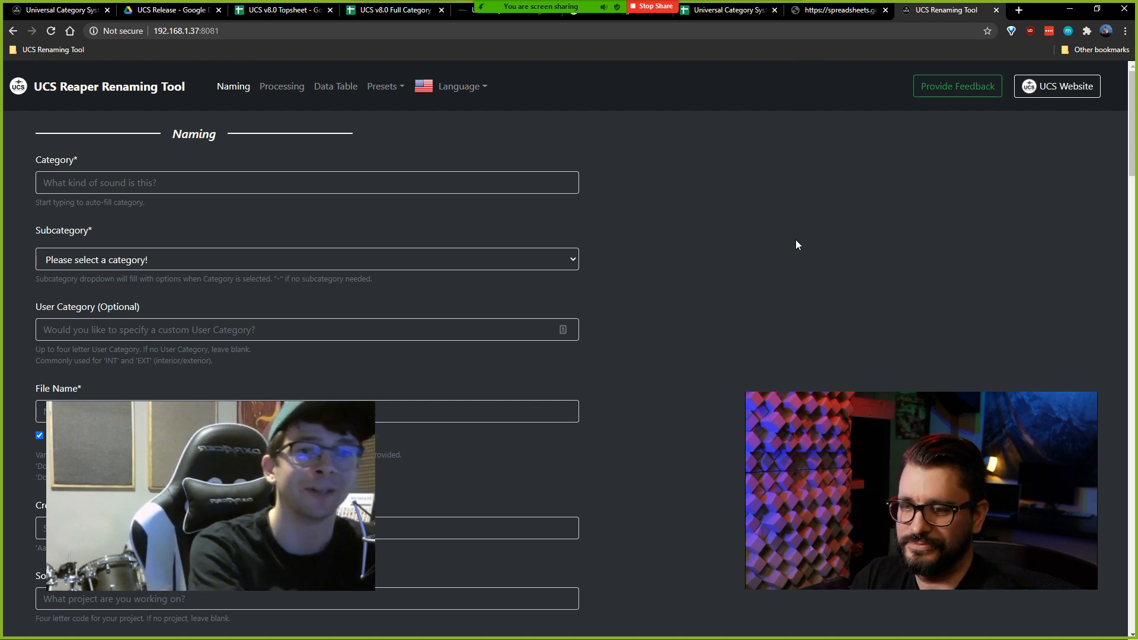
scroll(649, 320, "down", 1)
scroll(644, 325, "down", 1)
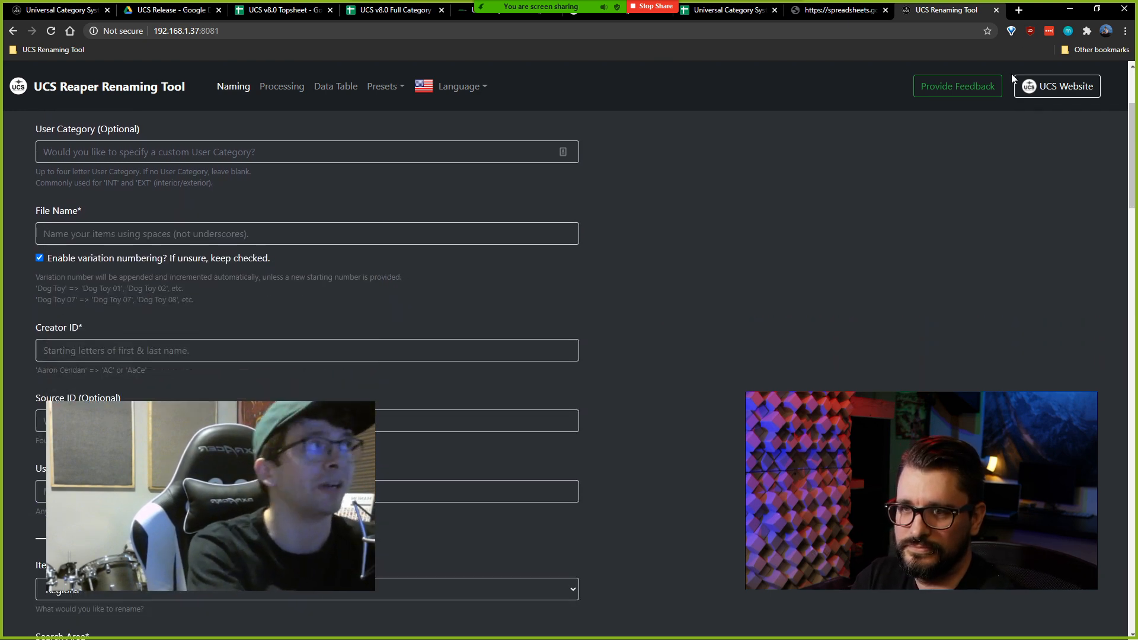
Step: Bring REAPER forward and insert three ICE sound files from the media browser onto separate tracks
left_click(1097, 15)
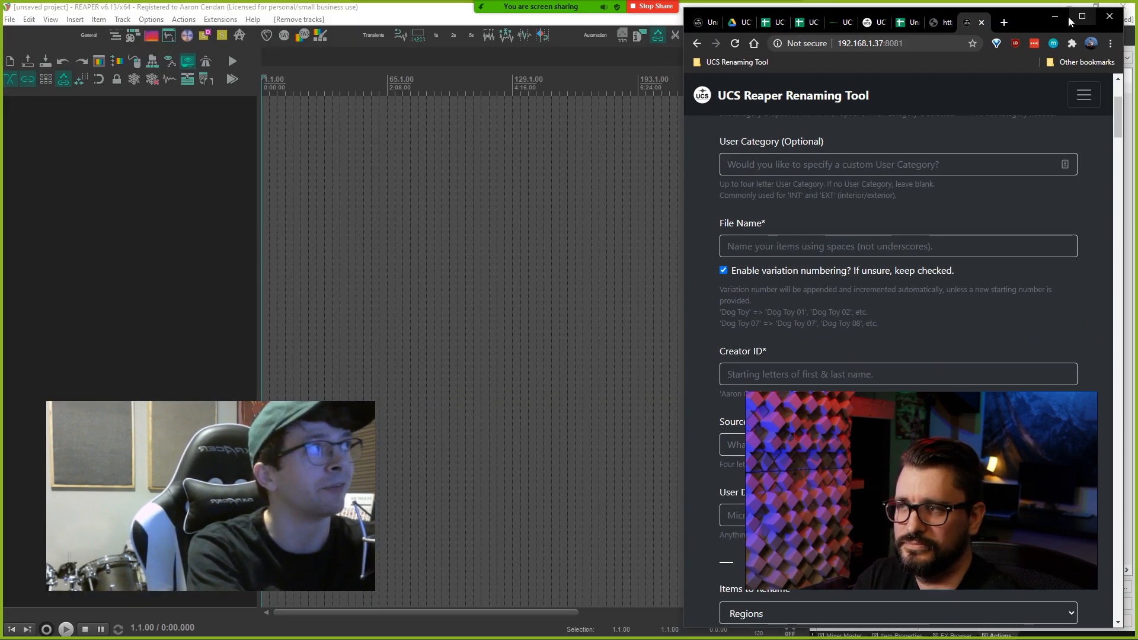
left_click(1054, 15)
left_click(381, 266)
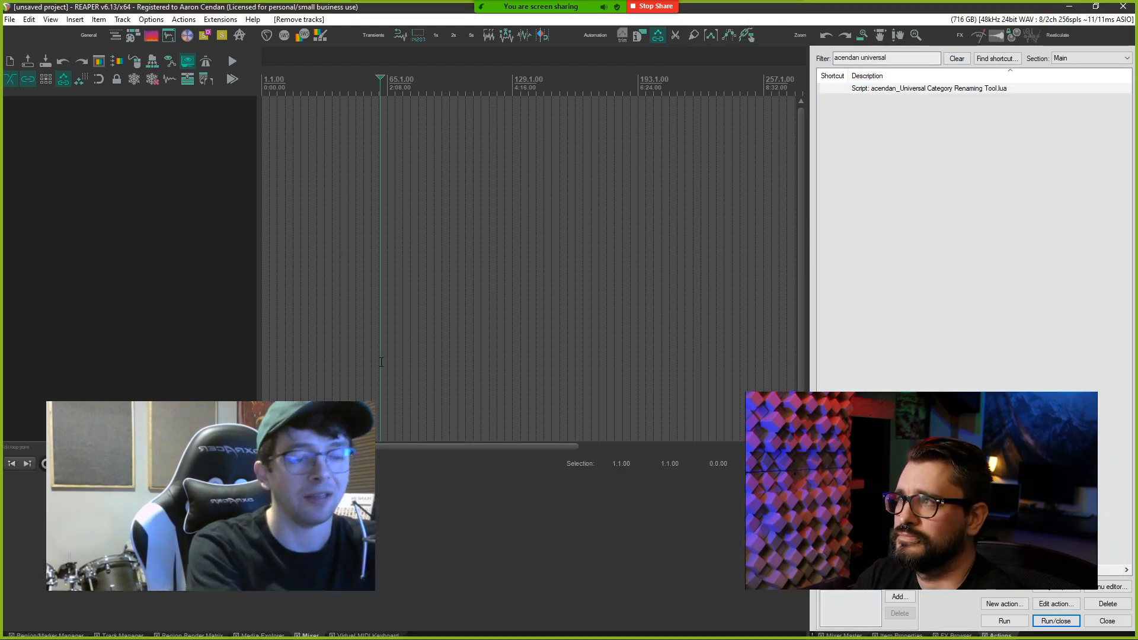
left_click(826, 635)
left_click(834, 635)
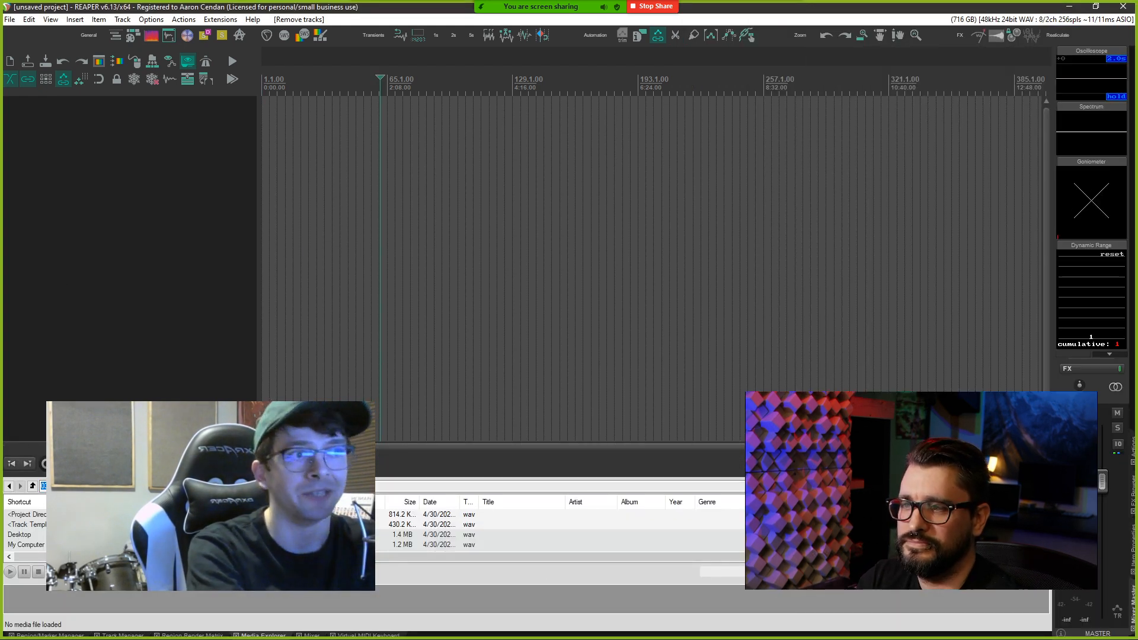
mouse_move(382, 525)
left_mouse_down()
mouse_move(382, 545)
mouse_move(312, 276)
left_mouse_up()
left_click(570, 68)
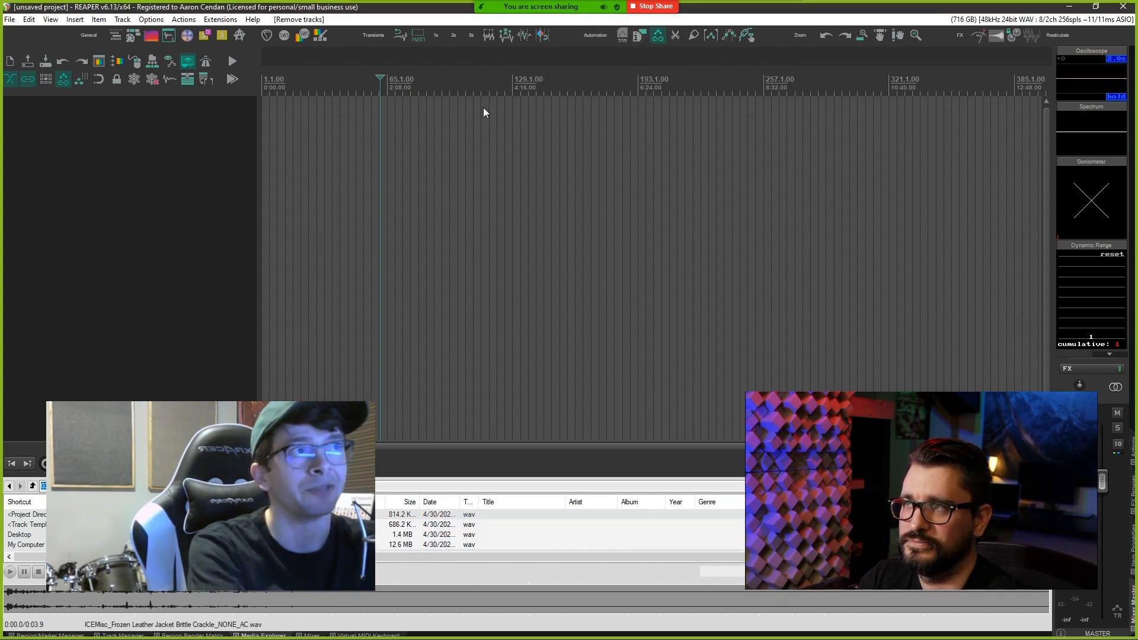
scroll(531, 180, "up", 2)
scroll(530, 180, "up", 2)
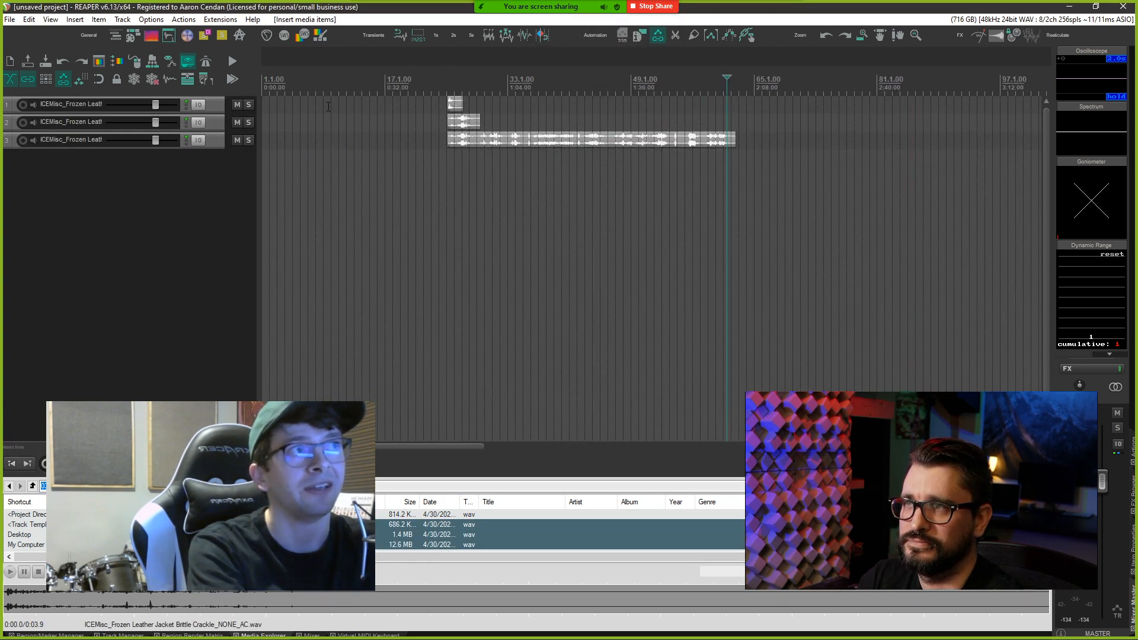
Step: Create a region over each selected item and show the Region Render Matrix panel
left_click(472, 38)
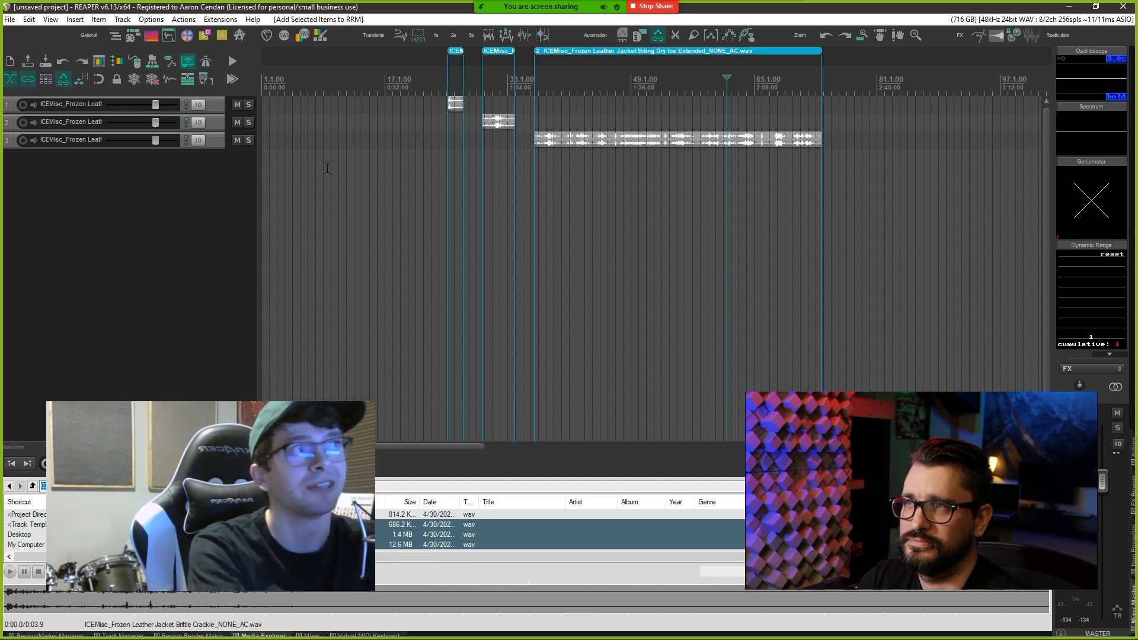
scroll(371, 261, "up", 3)
scroll(370, 260, "up", 1)
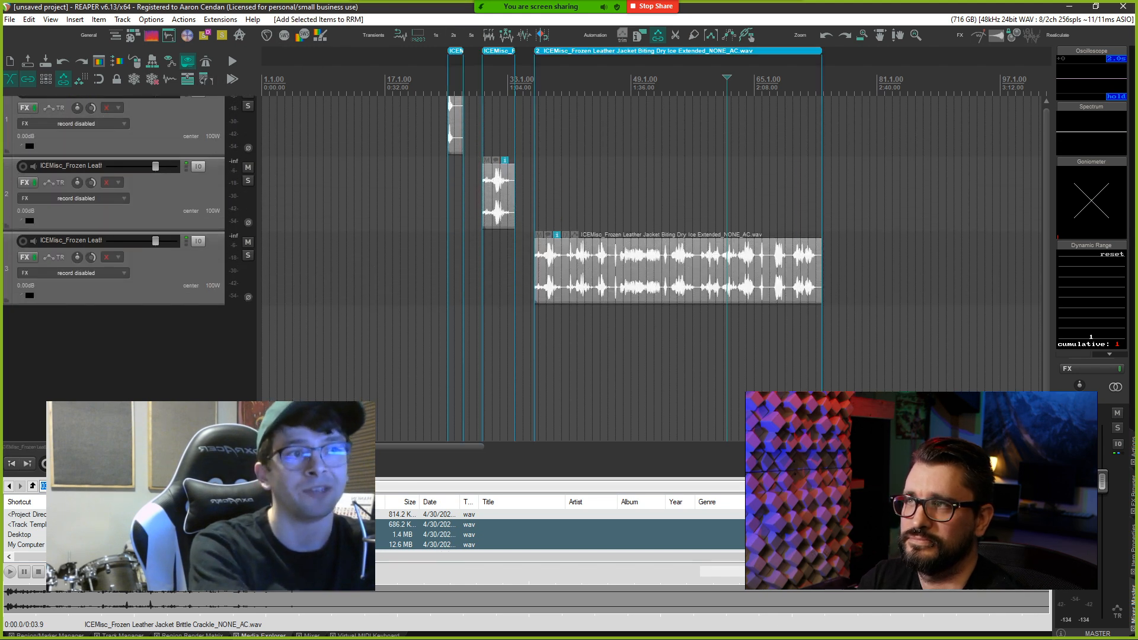
left_click(46, 635)
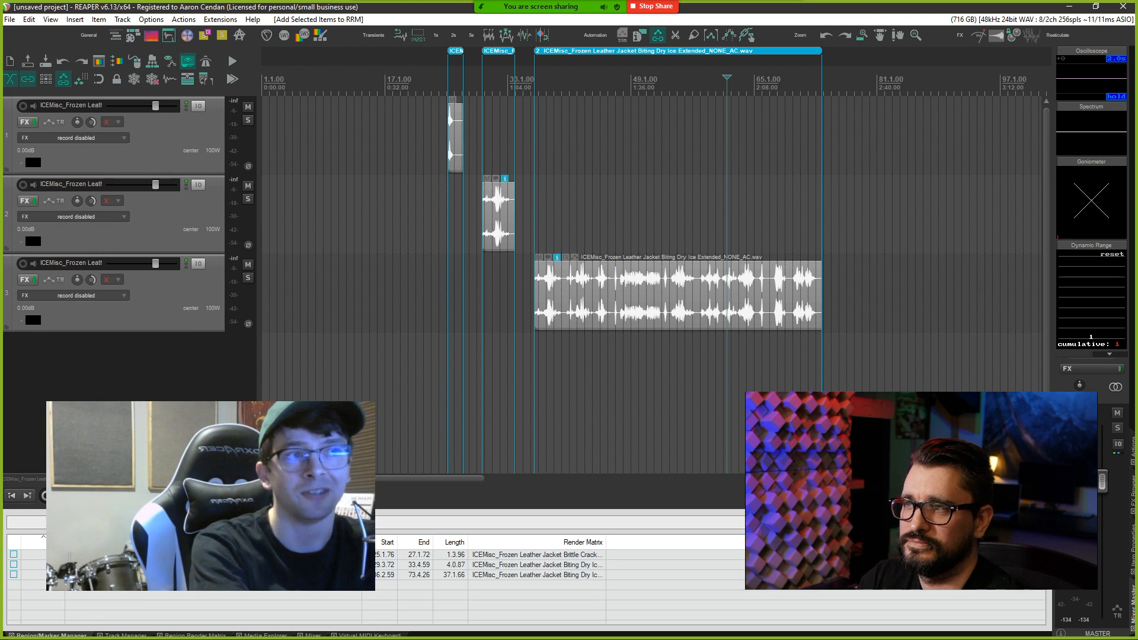
Step: Select all render matrix regions, switch to Chrome and maximize the renaming tool window
key("alt+Tab")
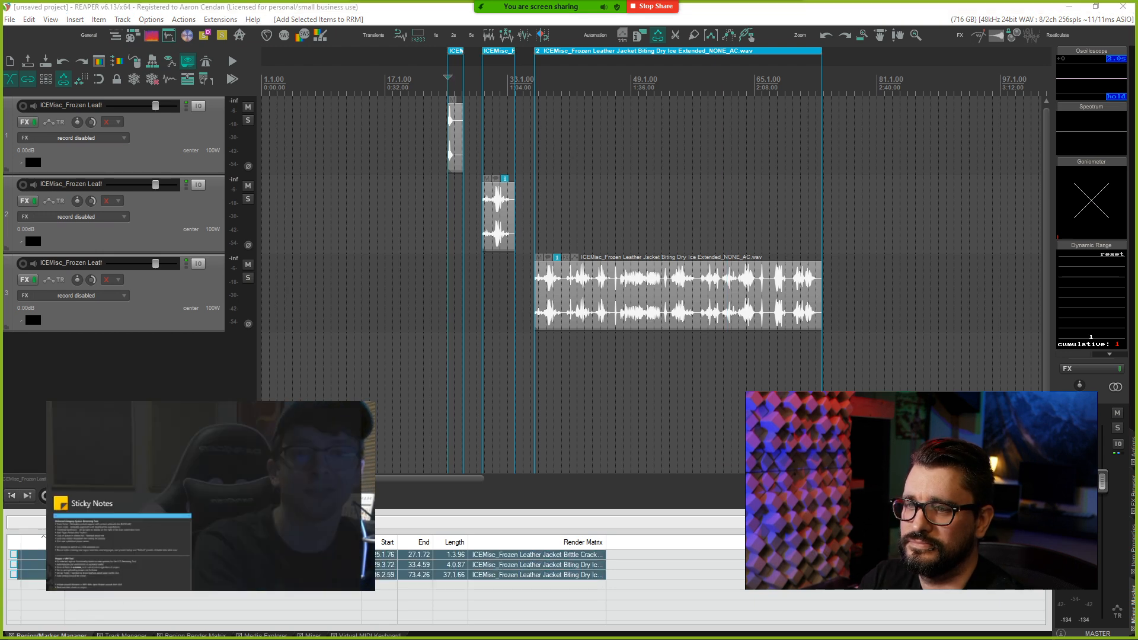
key("alt+Tab")
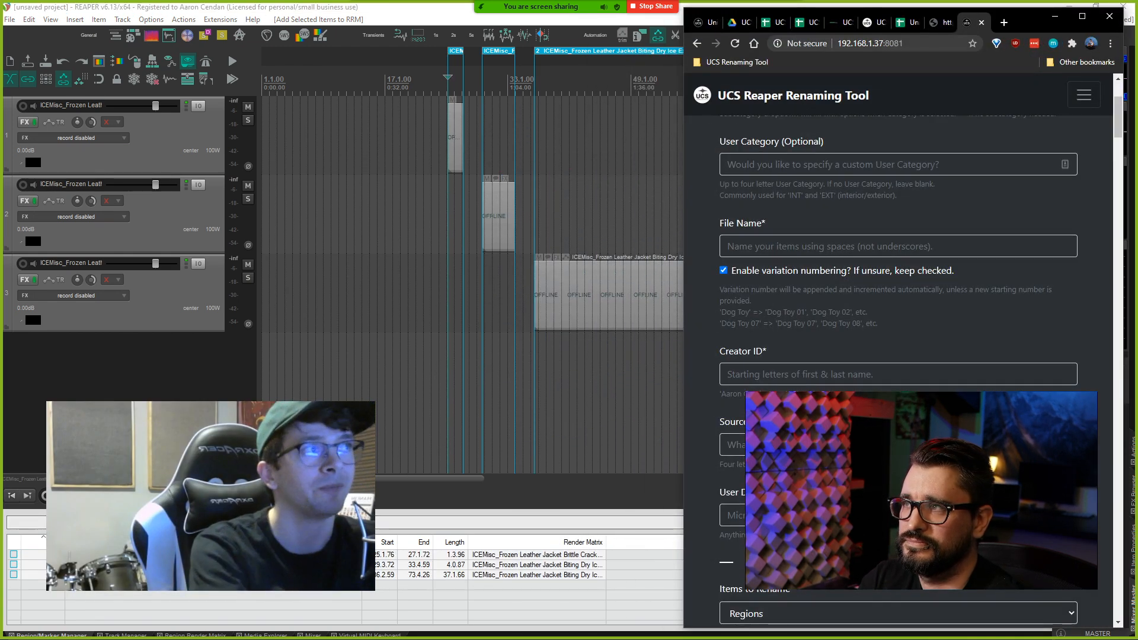
scroll(756, 356, "down", 2)
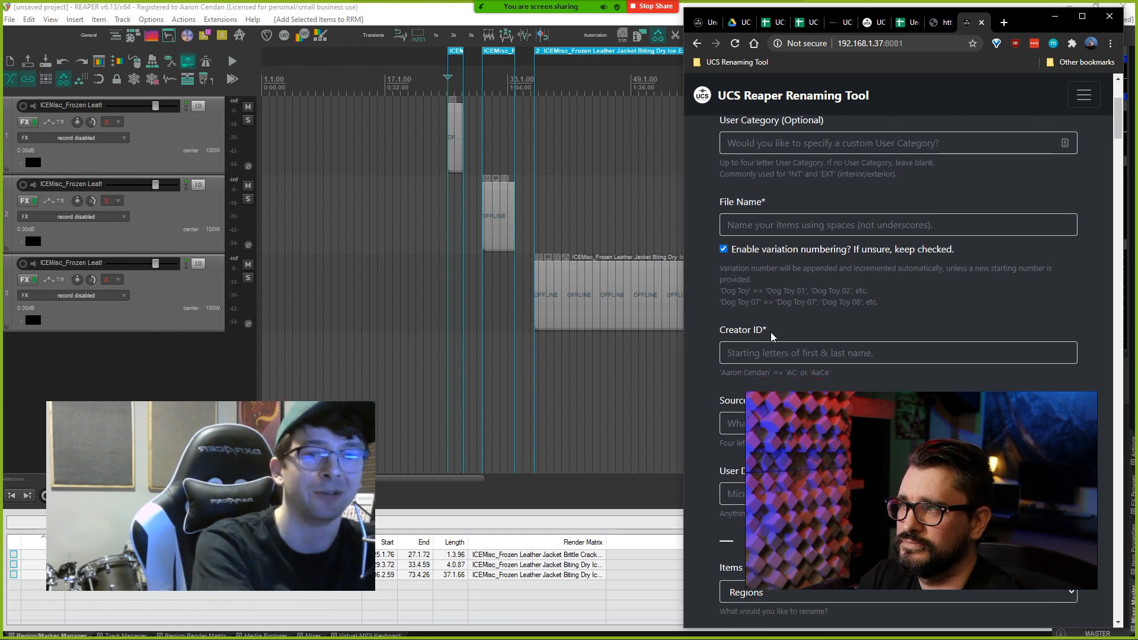
scroll(773, 344, "down", 1)
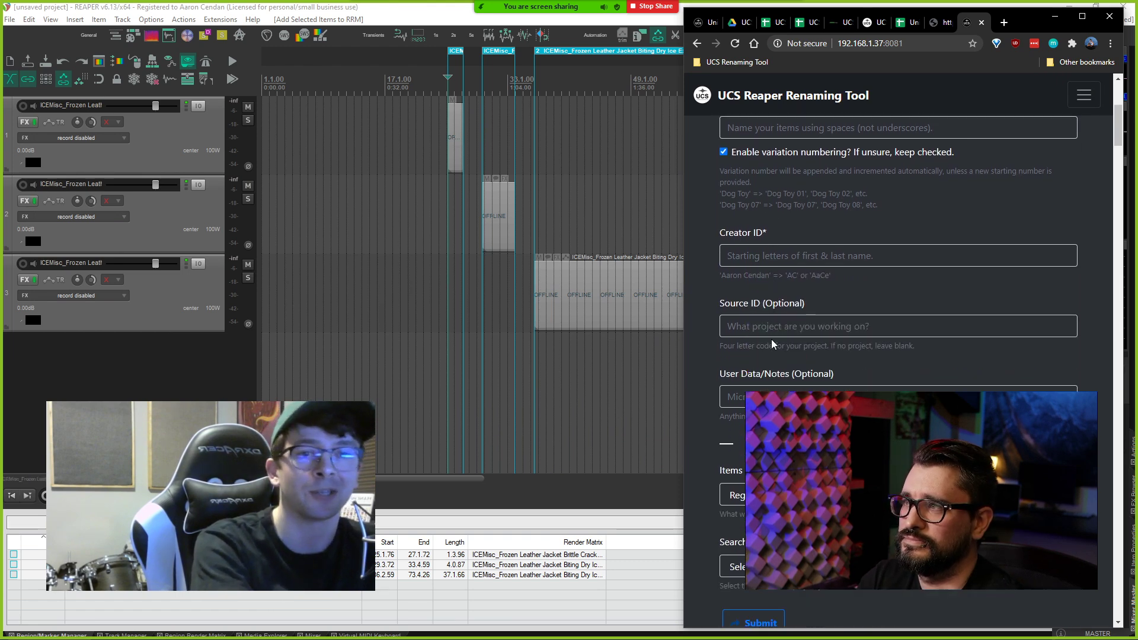
left_click(1083, 16)
scroll(505, 316, "down", 3)
scroll(507, 325, "down", 3)
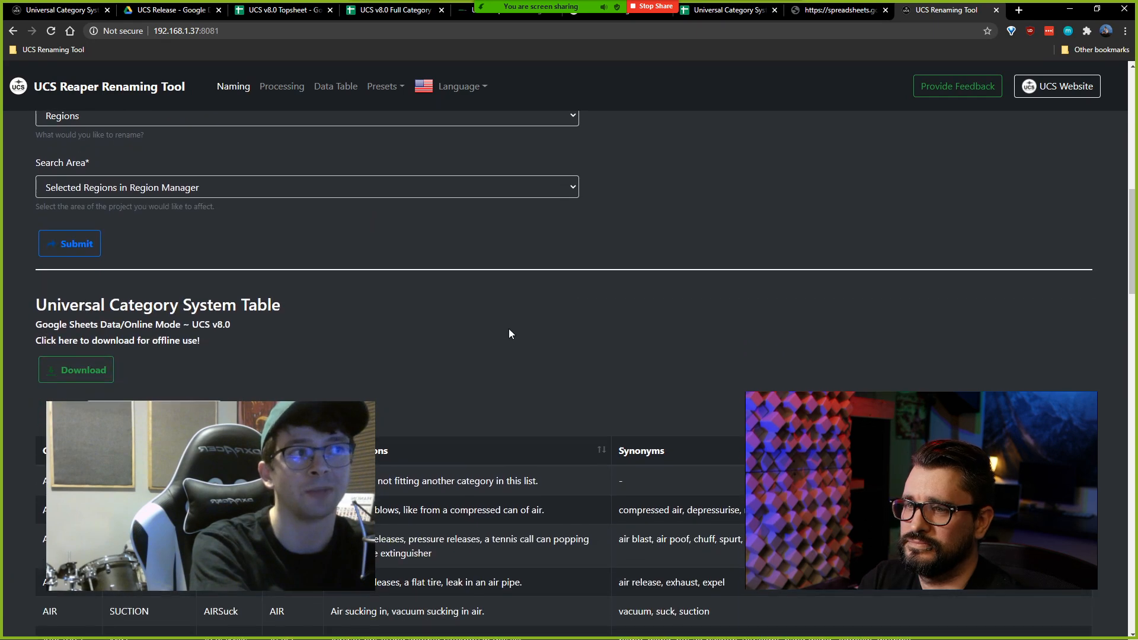
scroll(508, 328, "down", 3)
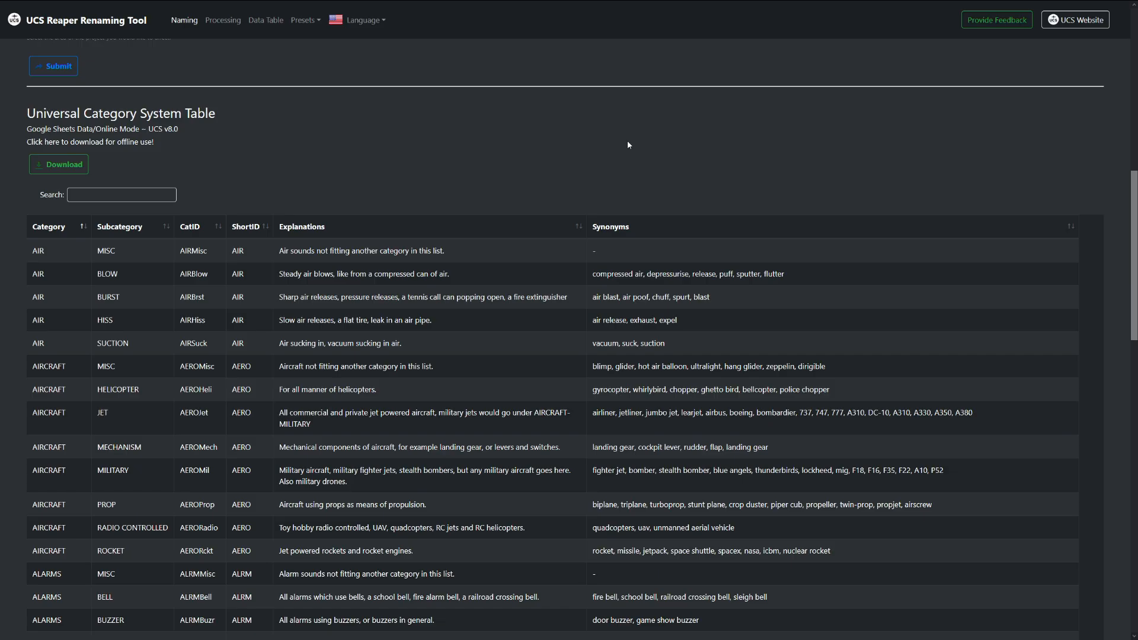
scroll(626, 140, "down", 2)
scroll(627, 141, "down", 2)
scroll(627, 141, "down", 3)
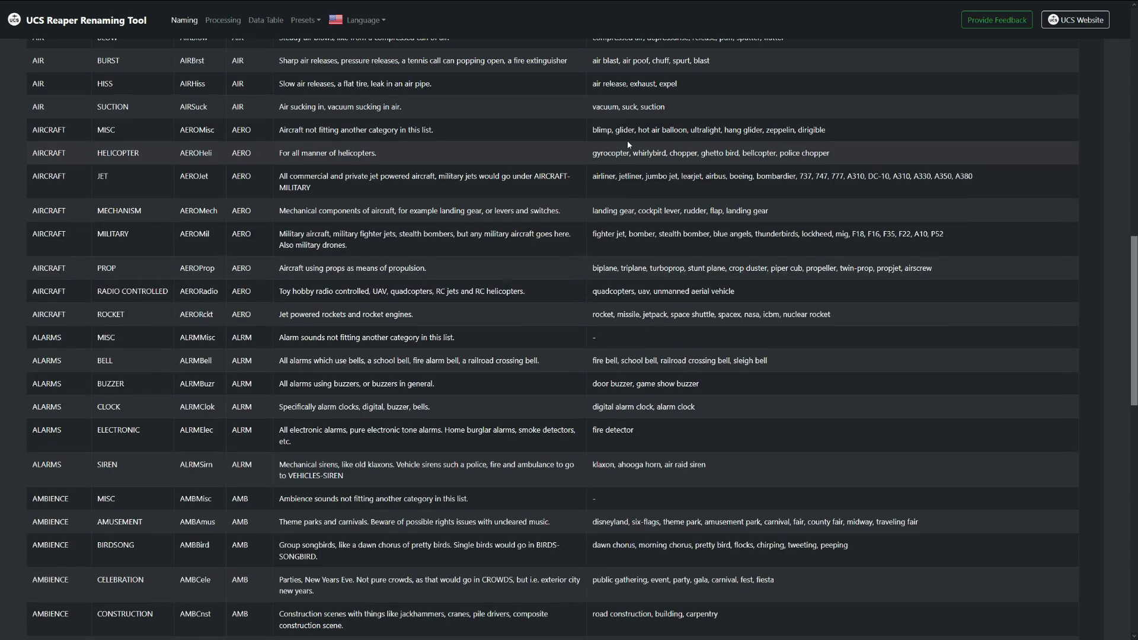
scroll(627, 141, "down", 2)
scroll(626, 141, "down", 2)
scroll(627, 141, "down", 2)
scroll(627, 141, "down", 2)
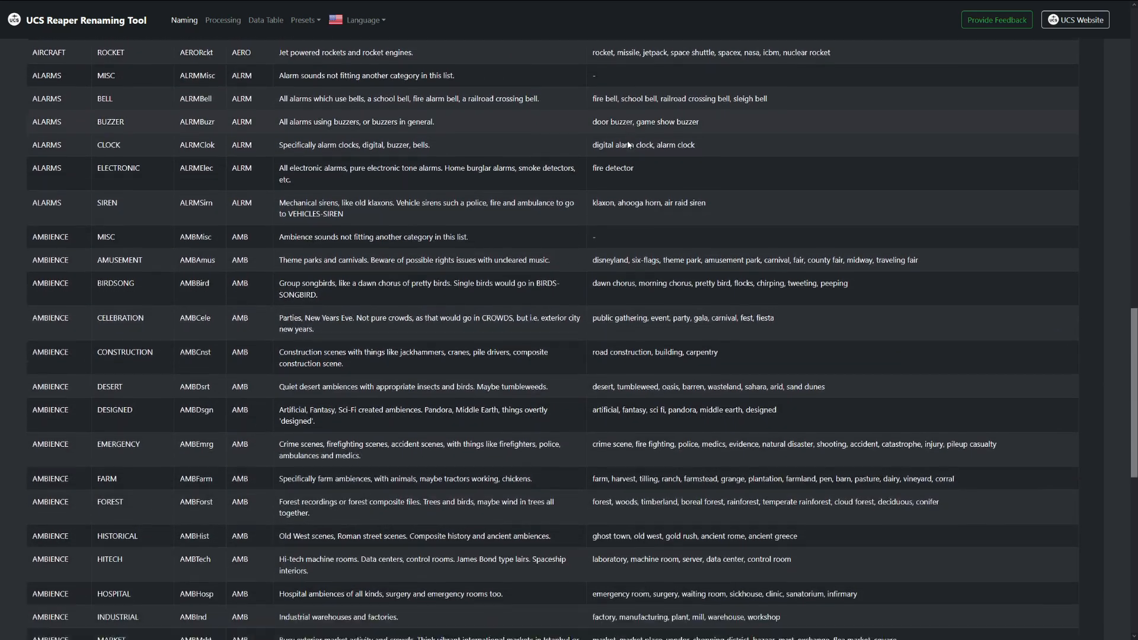
scroll(627, 141, "down", 2)
scroll(627, 140, "down", 2)
scroll(628, 141, "down", 1)
scroll(628, 140, "down", 2)
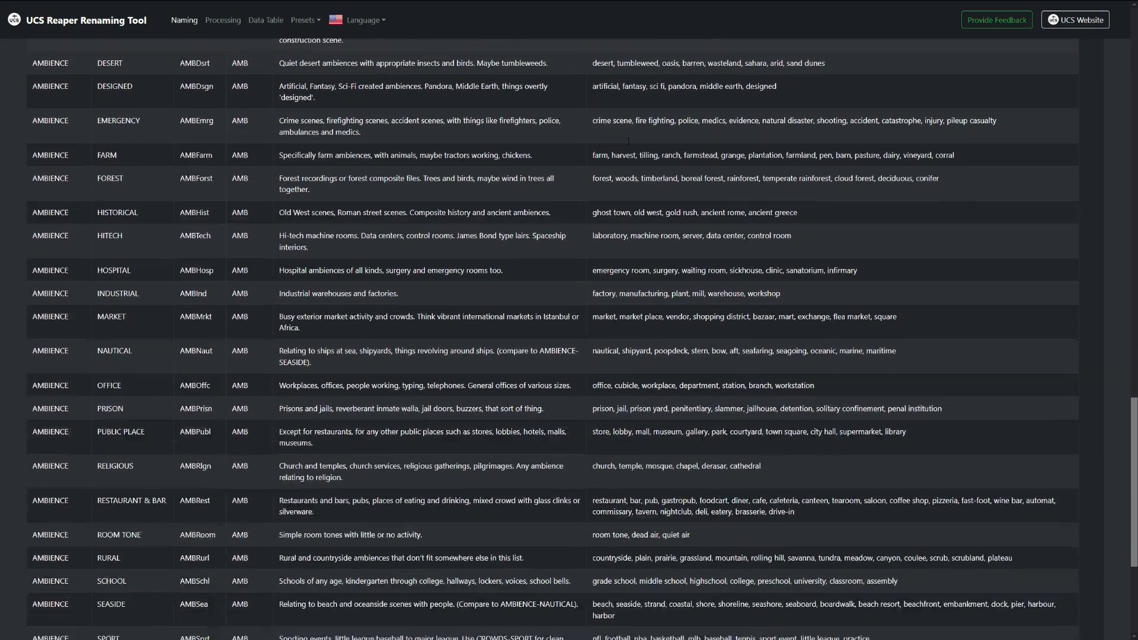
scroll(626, 141, "down", 1)
scroll(628, 141, "down", 2)
scroll(627, 141, "down", 2)
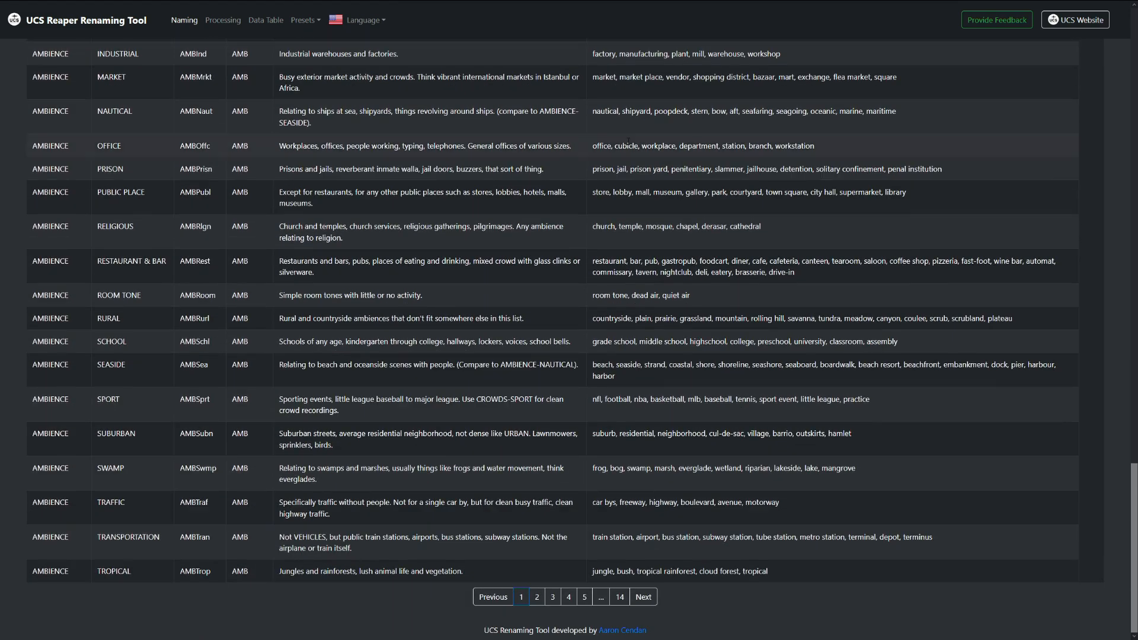
type("glitch")
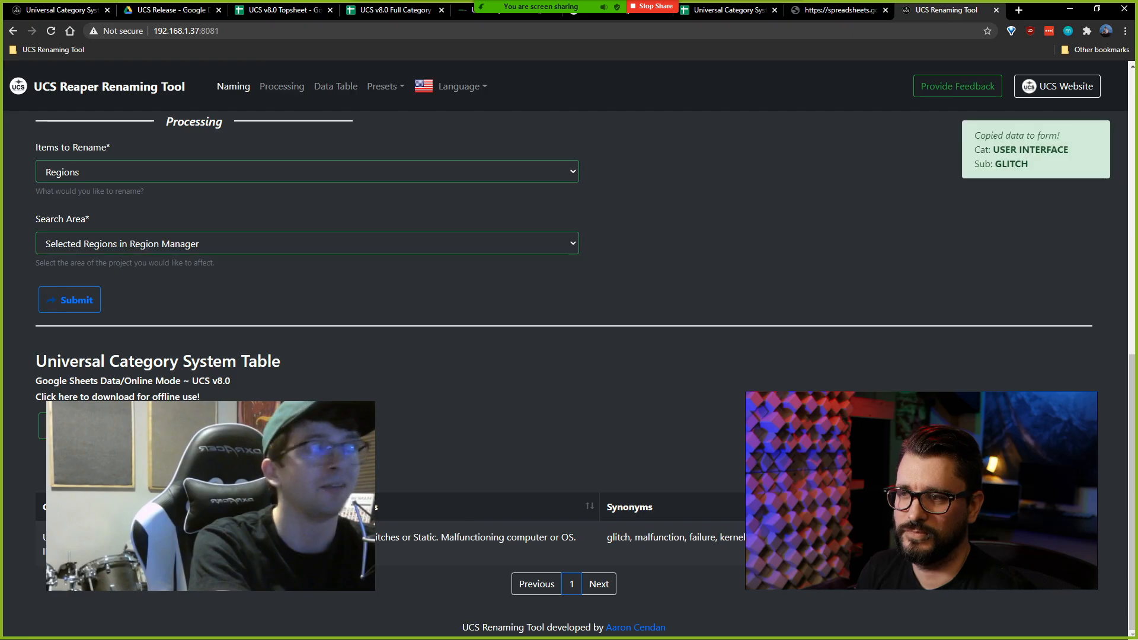
scroll(505, 458, "up", 10)
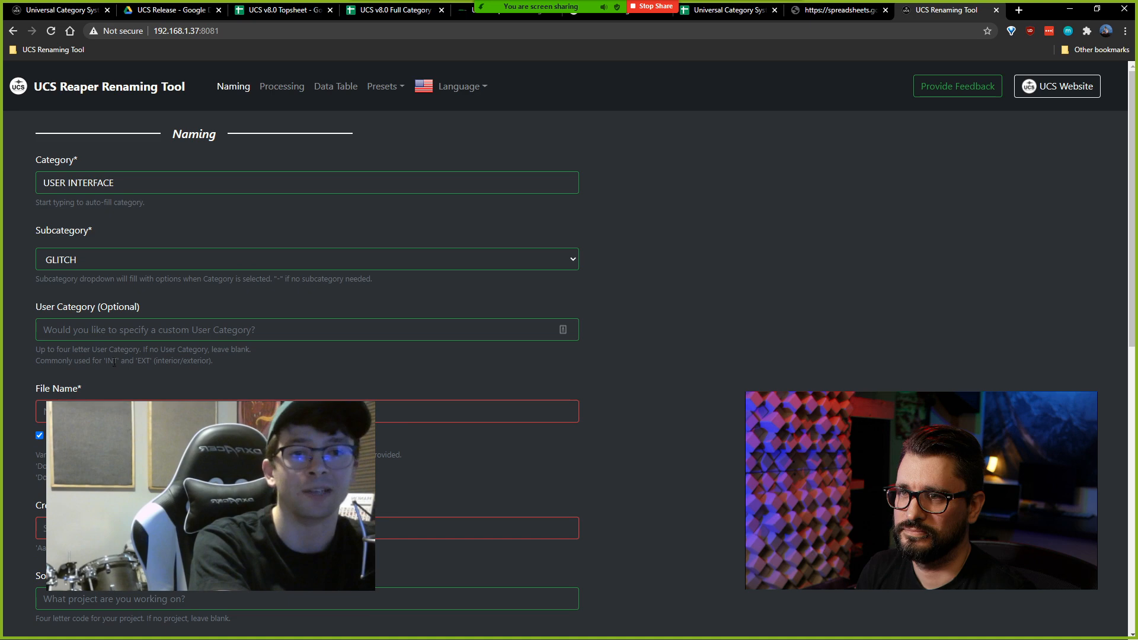
Step: Enter file name 'User Interface Synthesized Saw Wave', creator ID AC, source ID RBLG and notes 'Arturia MiniBrute'
left_click(1096, 9)
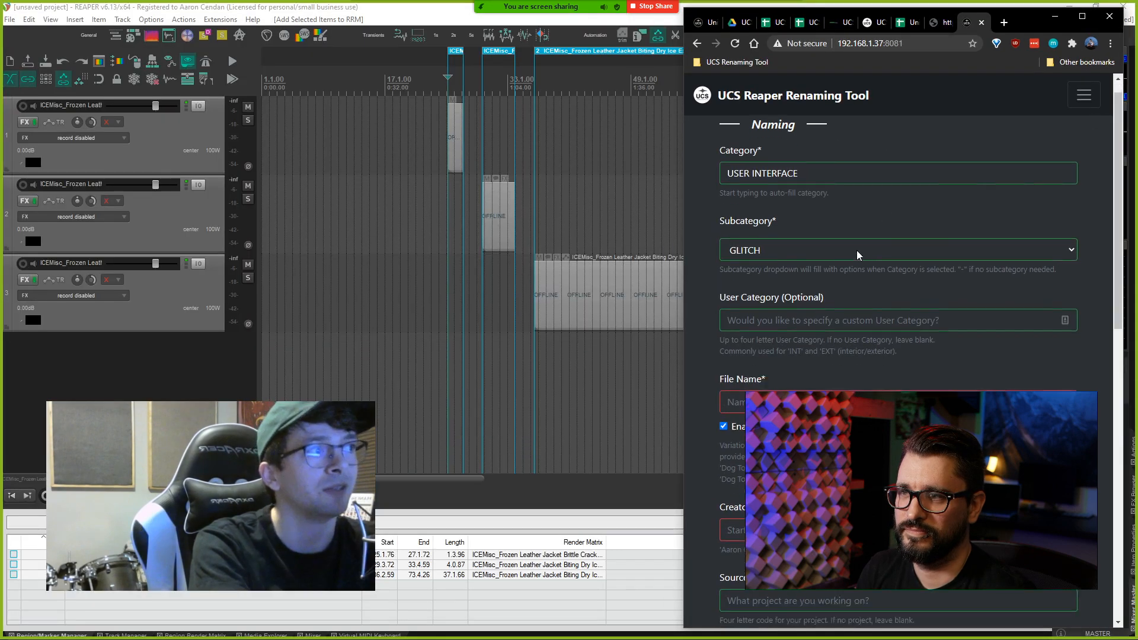
scroll(858, 255, "down", 2)
left_click(791, 246)
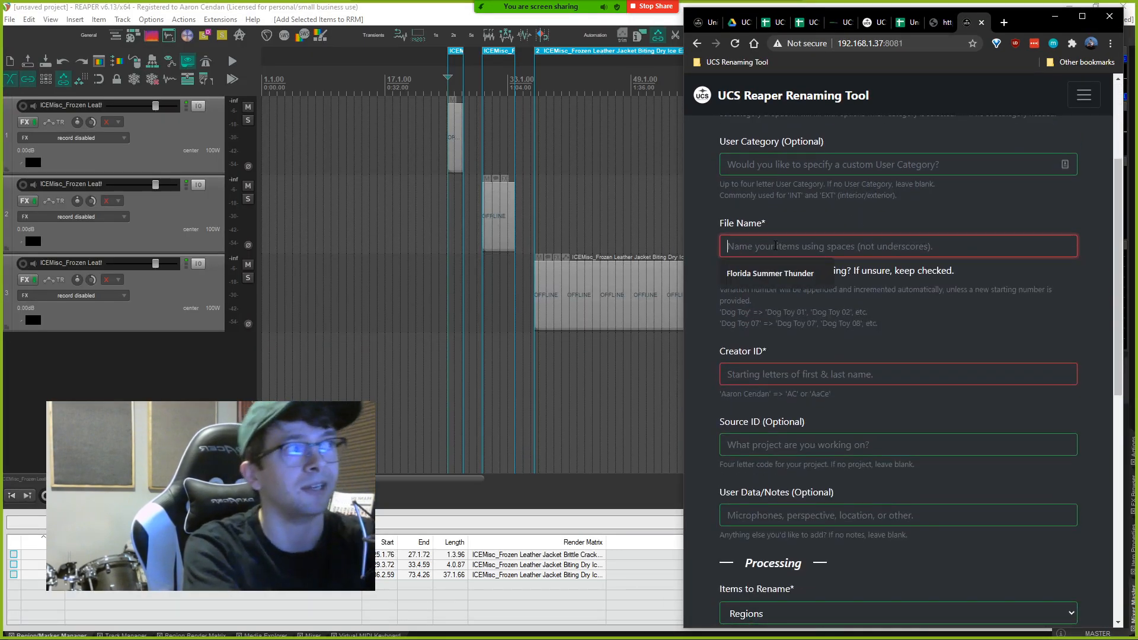
type("User Interface Synthe")
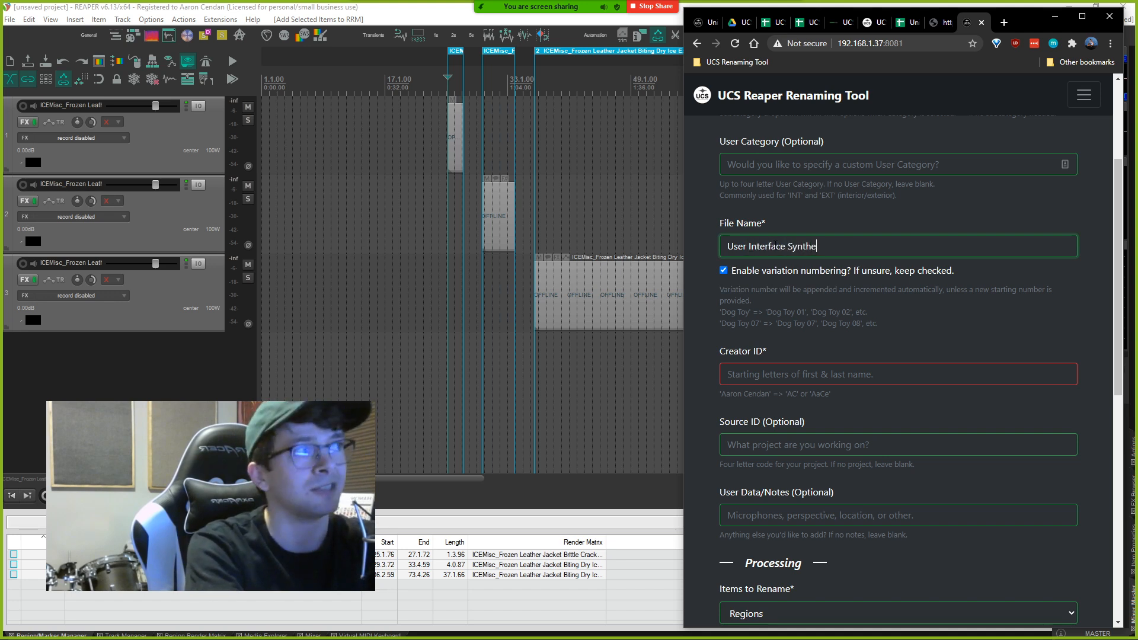
type("sized S")
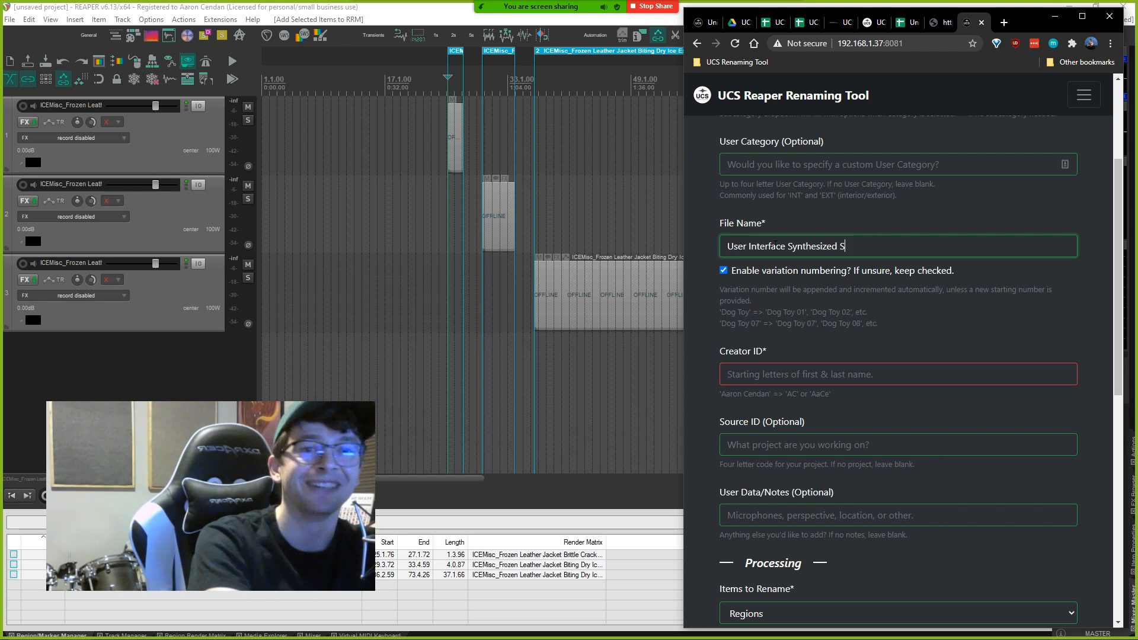
type("i")
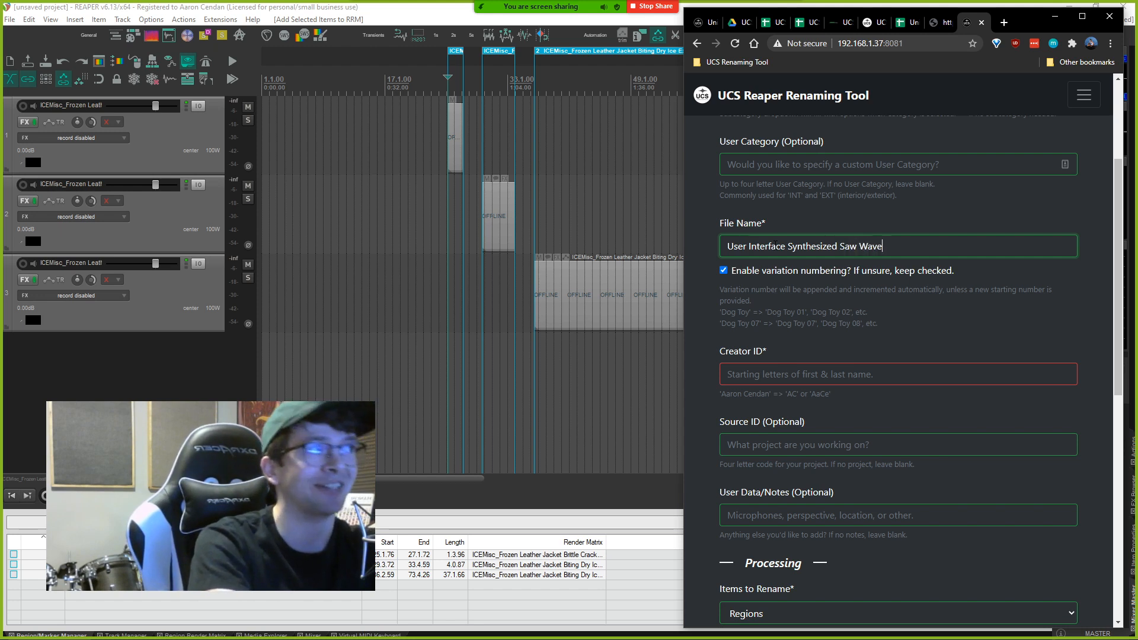
scroll(849, 353, "down", 1)
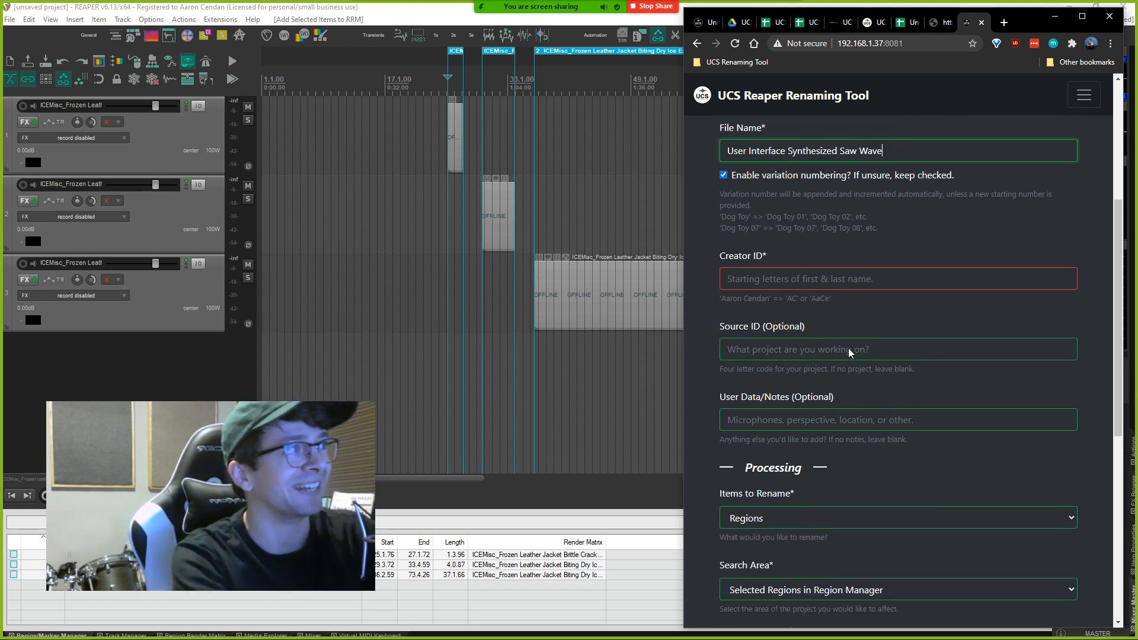
left_click(816, 255)
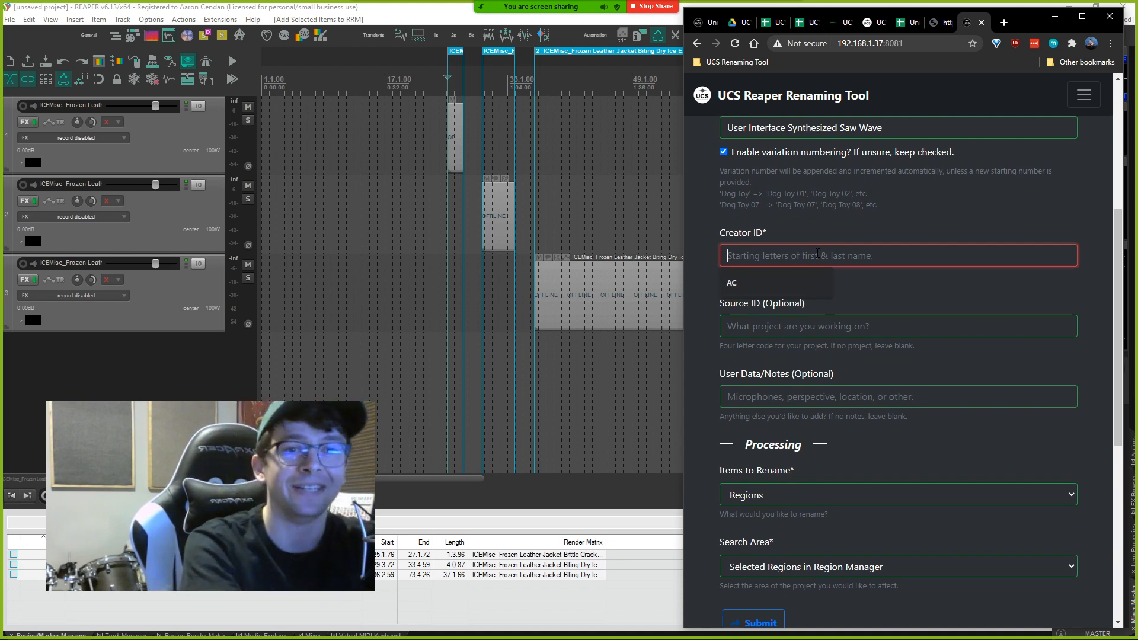
type("AC")
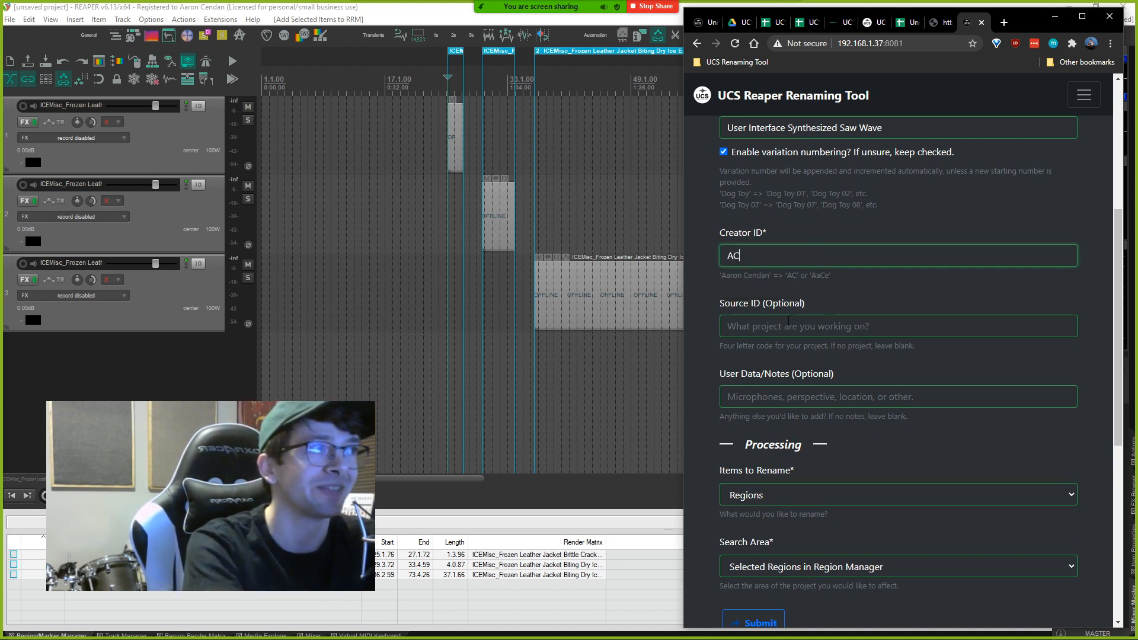
scroll(787, 322, "down", 1)
left_click(800, 212)
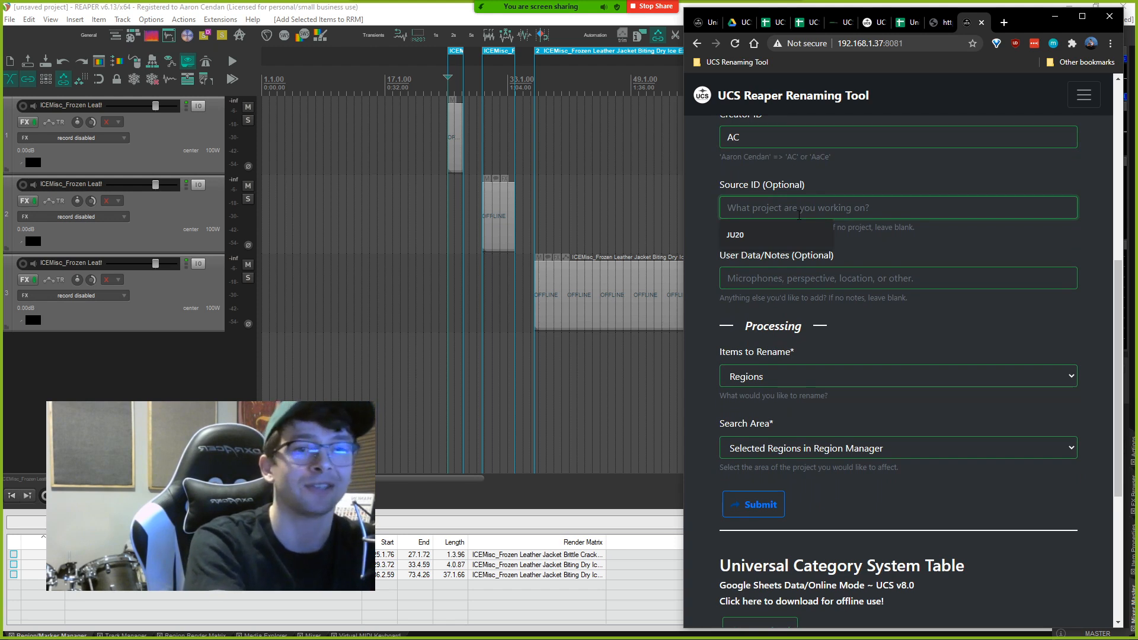
type("RBLG")
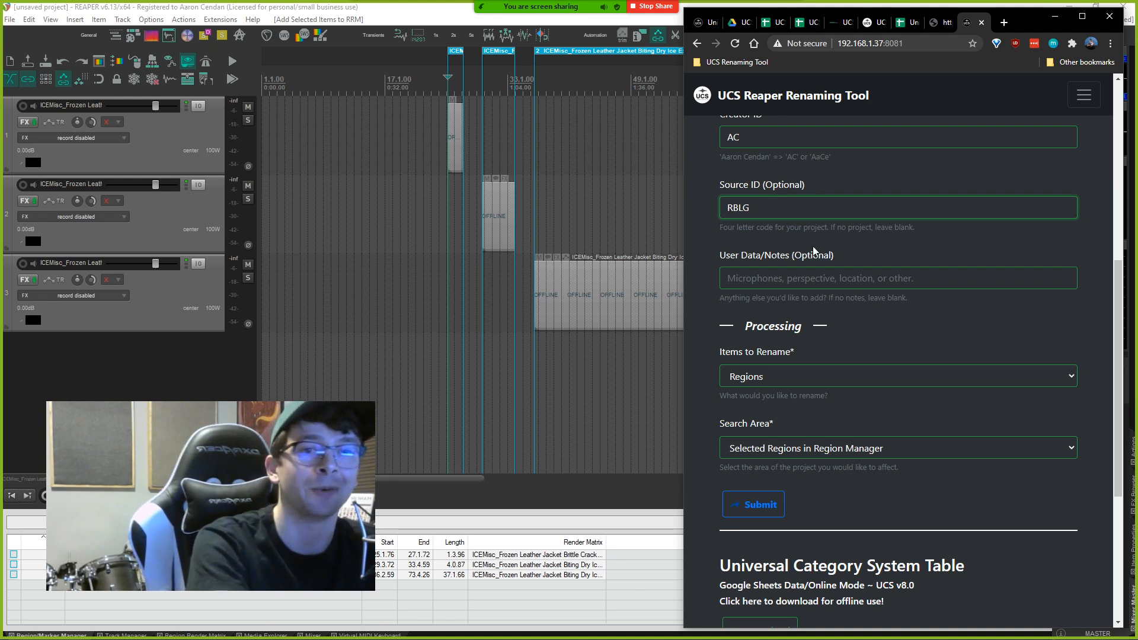
left_click(790, 282)
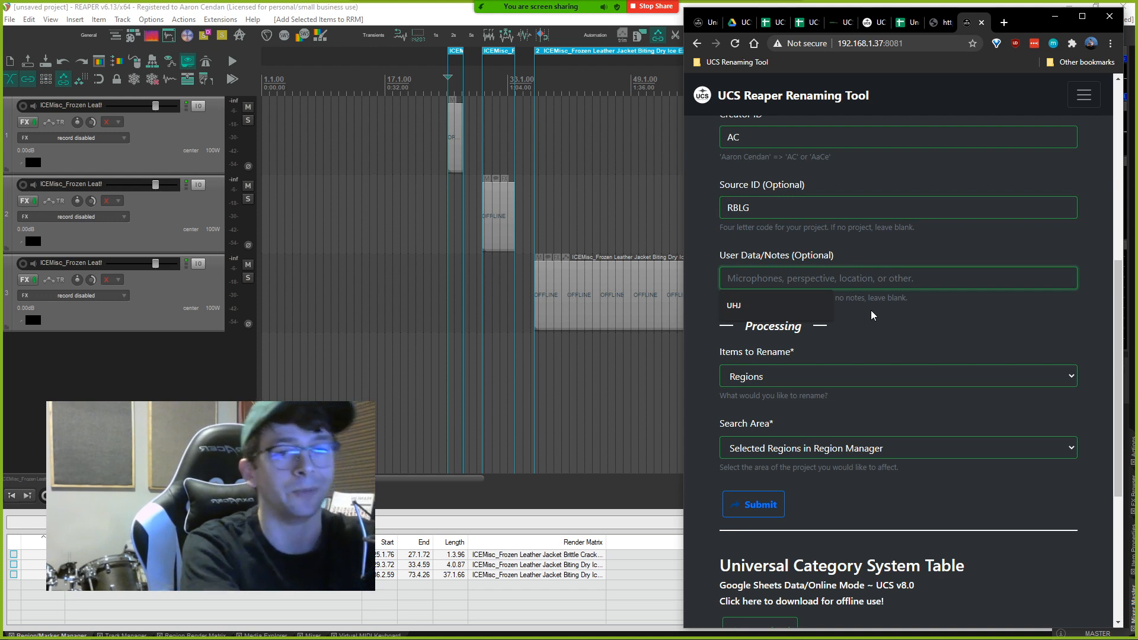
type("Arturia MiniBrute")
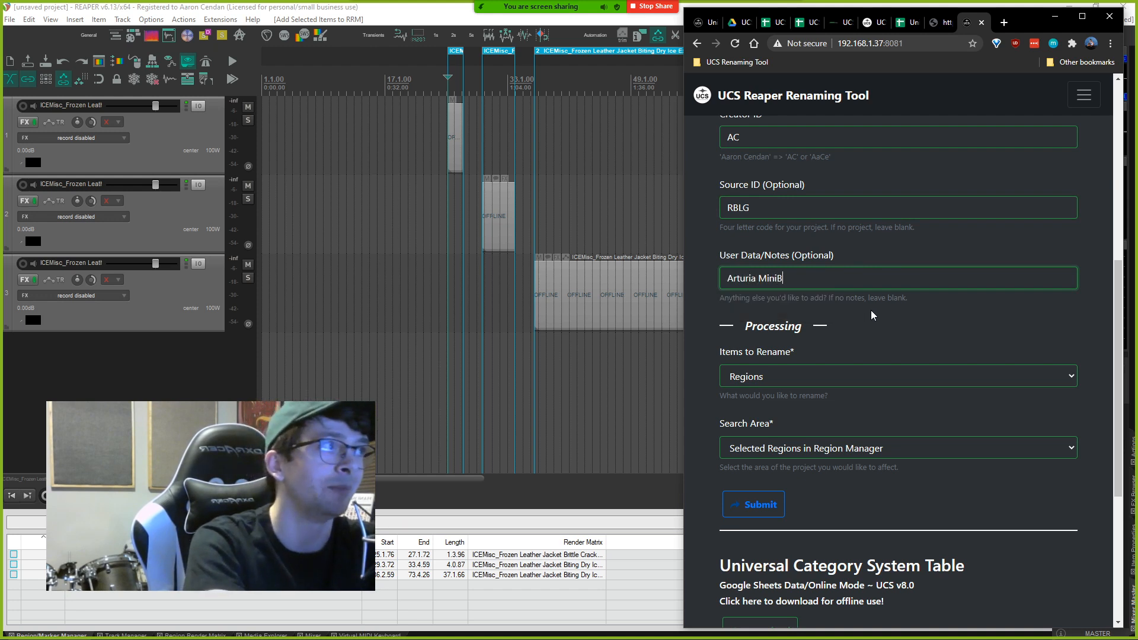
Step: Keep Regions as items to rename and Selected Regions as search area, then submit to apply the UCS names
left_click(871, 311)
scroll(871, 310, "down", 2)
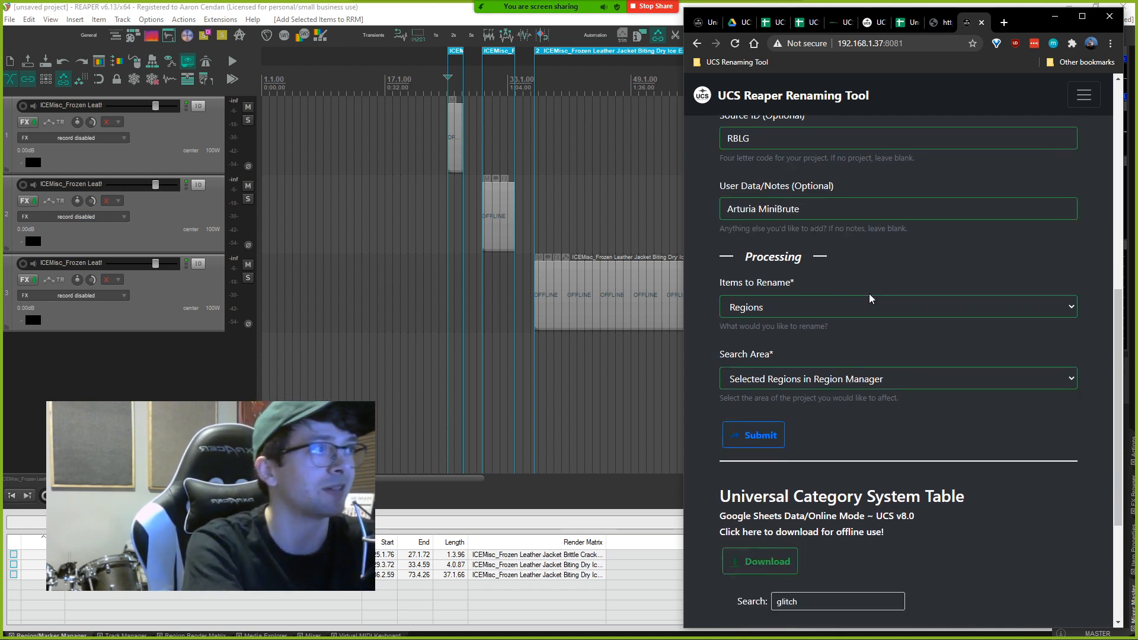
left_click(789, 254)
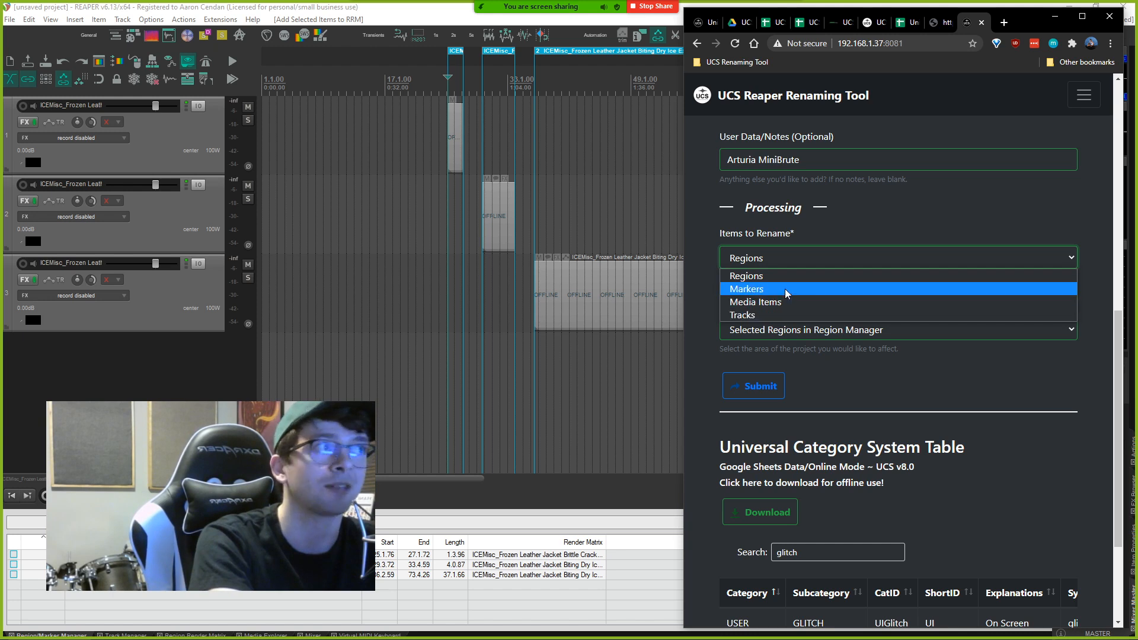
left_click(786, 277)
left_click(793, 330)
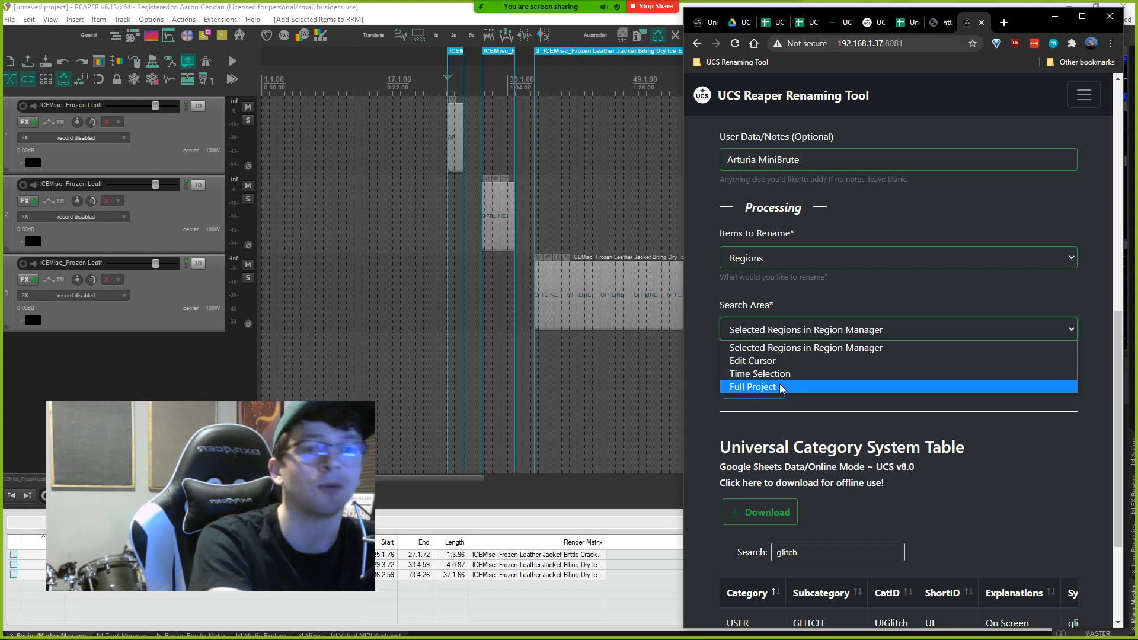
left_click(788, 348)
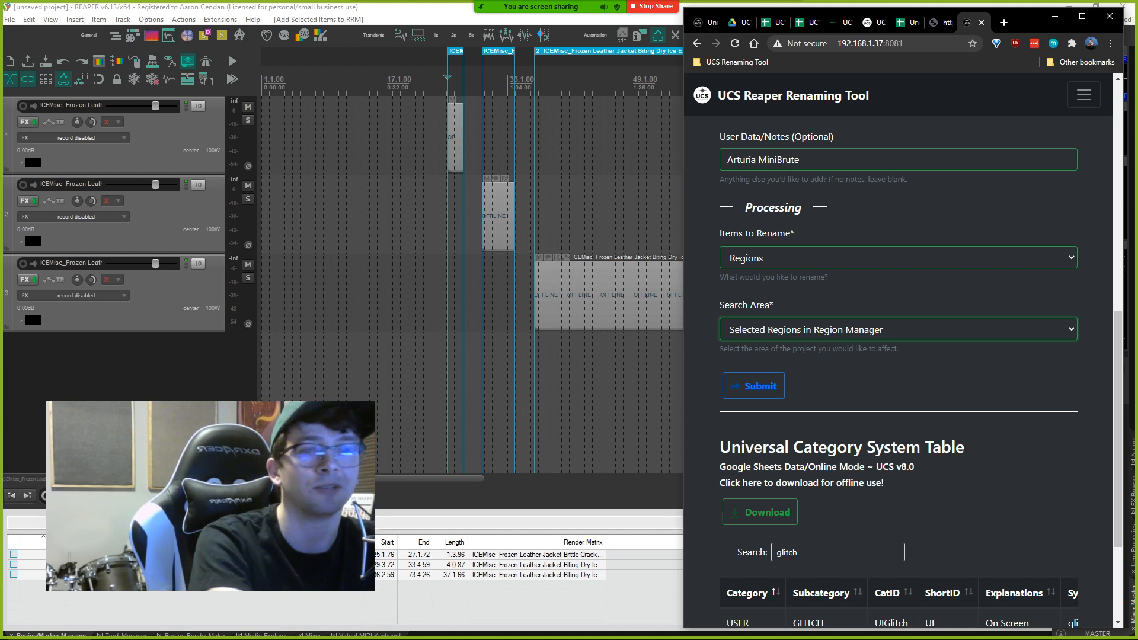
left_click(763, 388)
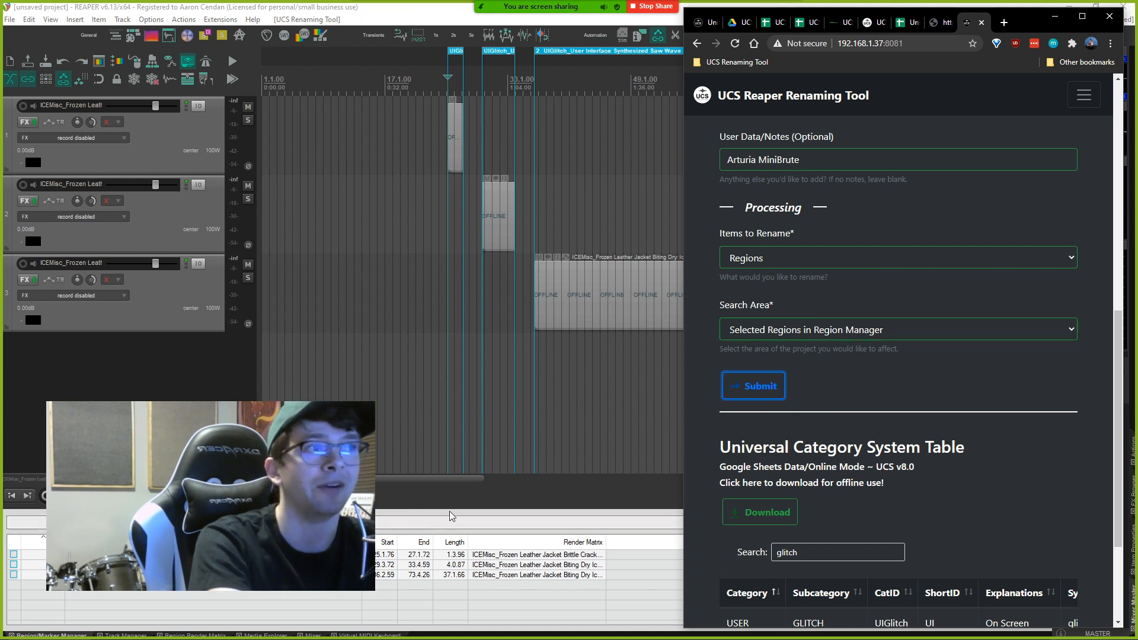
Step: Bring REAPER full-screen and show the Region/Marker Manager centred and enlarged to reveal start, end and length
left_click(522, 427)
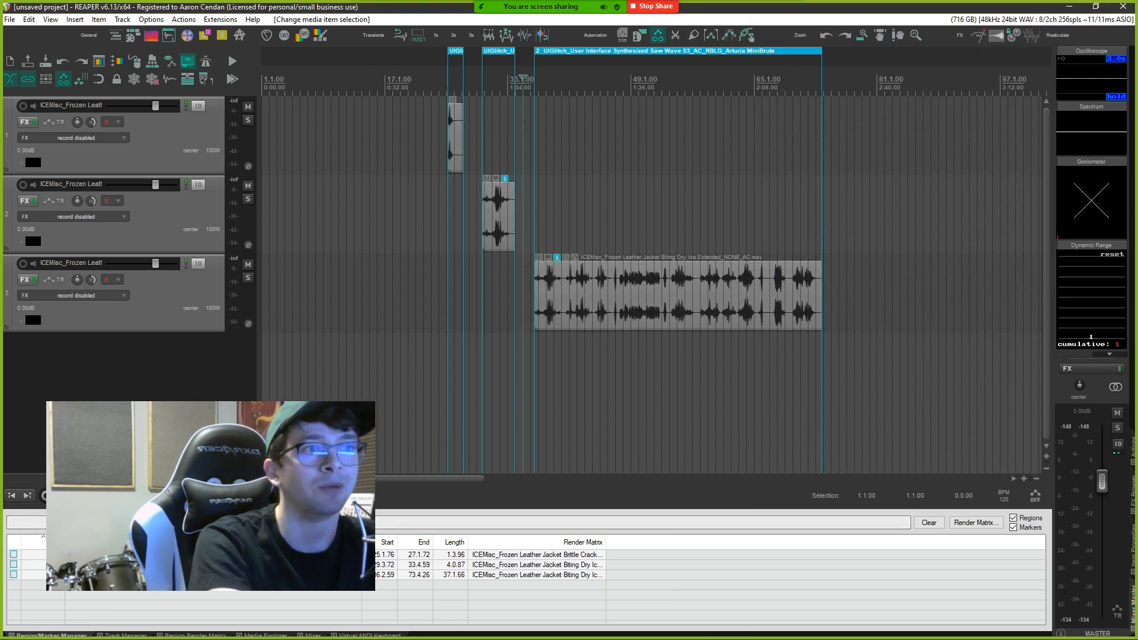
key("ctrl+alt+r")
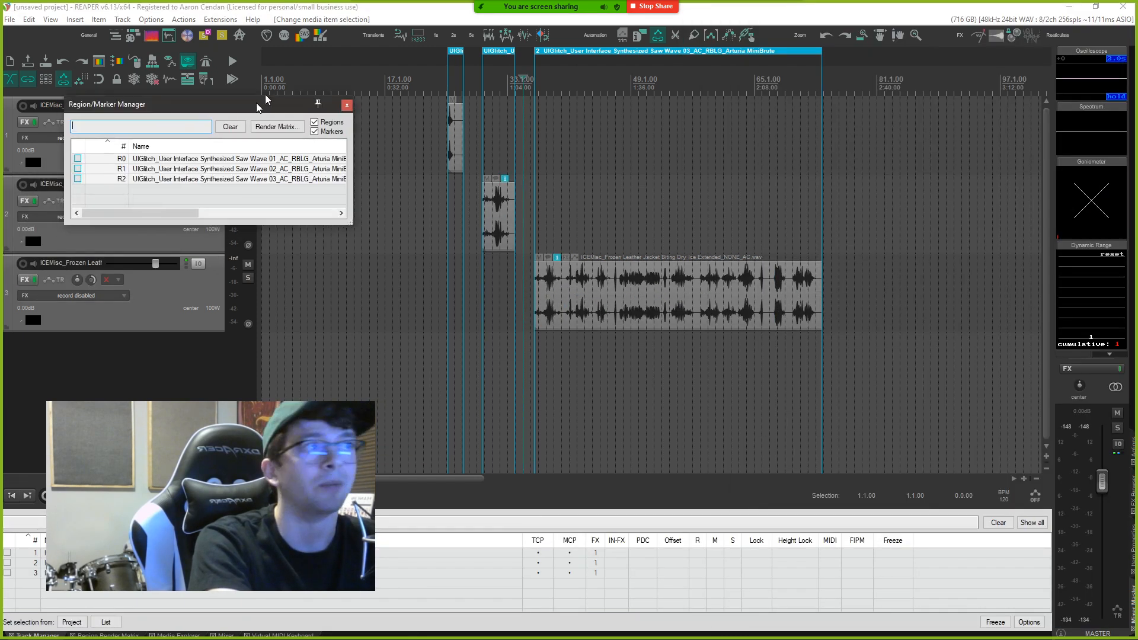
left_click_drag(134, 99, 457, 117)
left_click_drag(672, 241, 893, 285)
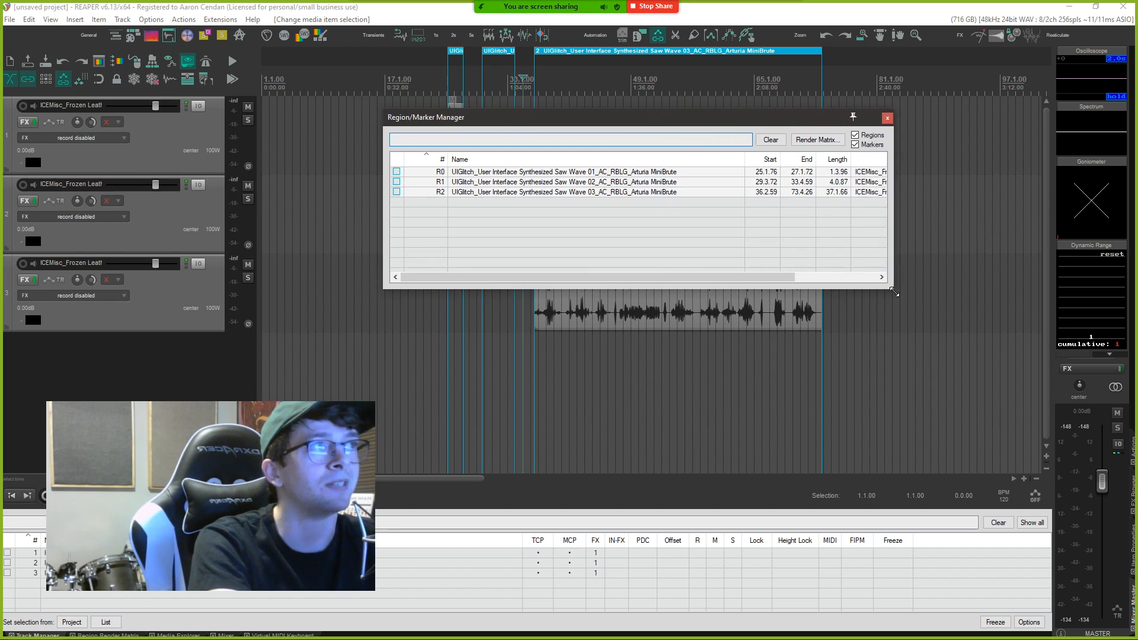
Step: Check regions R0–R2 read UIGlitch_User Interface Synthesized Saw Wave 01–03_AC_RBLG_Arturia MiniBrute, then close the manager
left_click(558, 183)
left_click(652, 172)
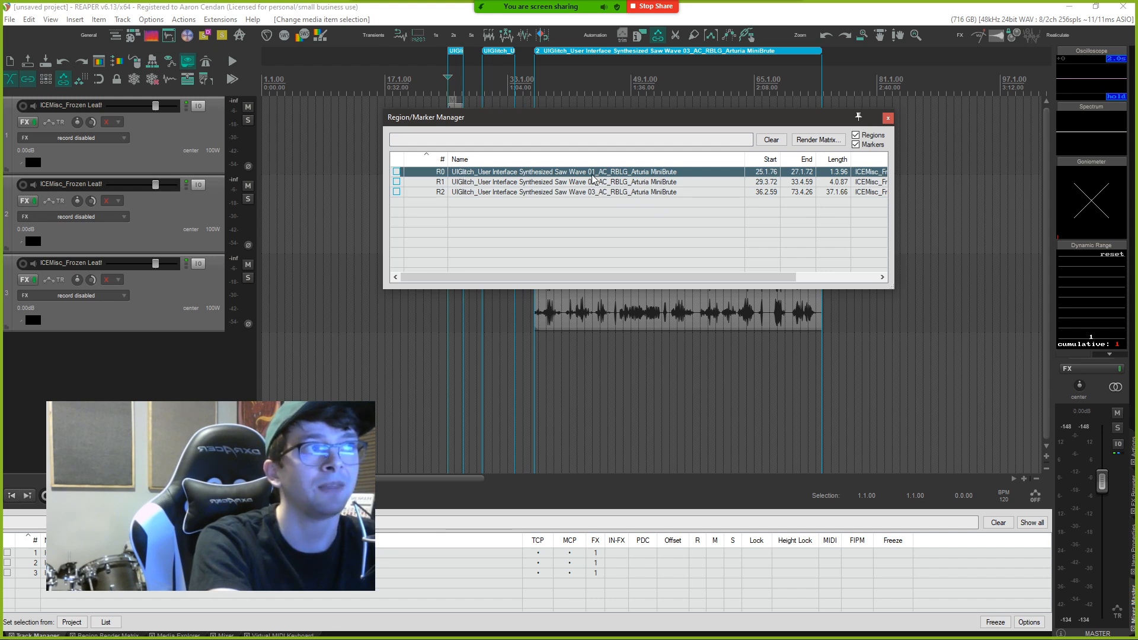
left_click(594, 193)
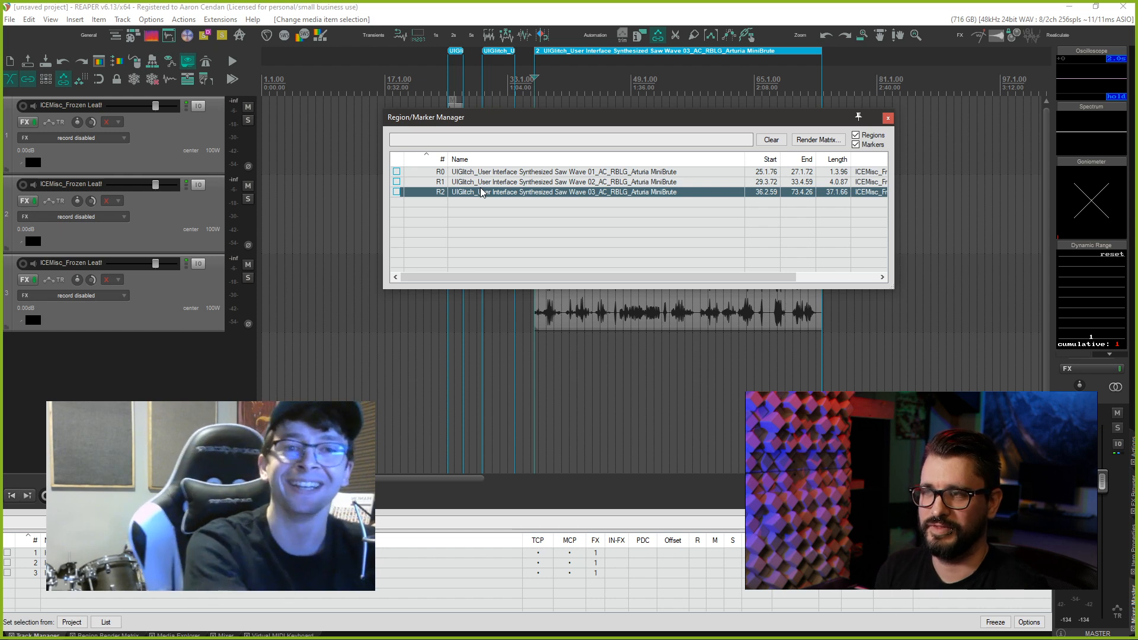
key("Escape")
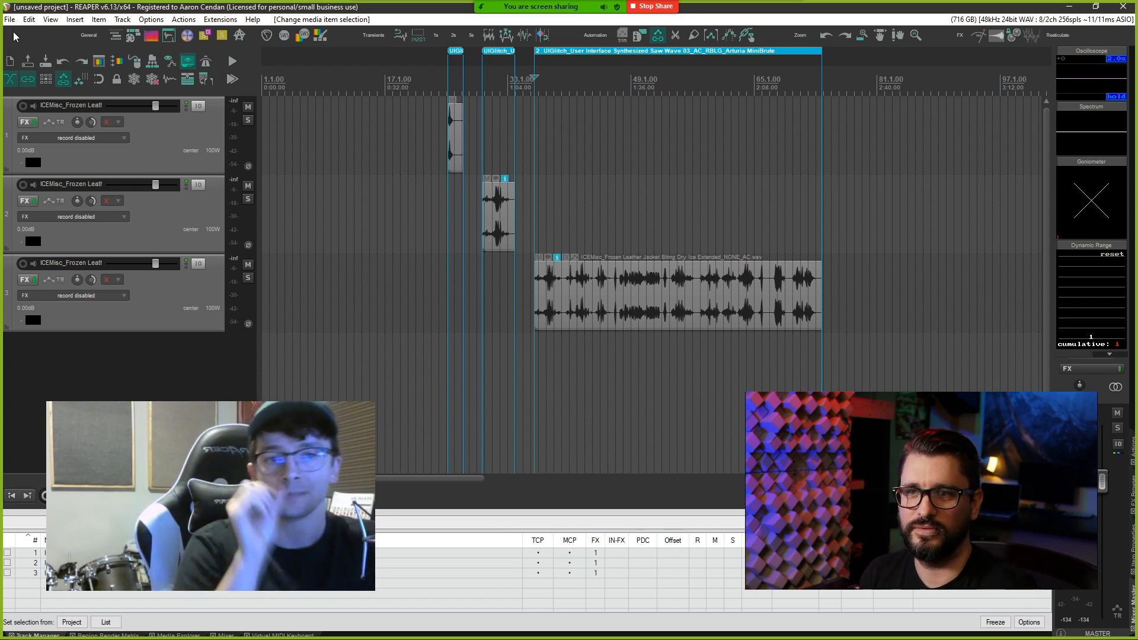
Step: Select all three tracks in REAPER and switch to the renaming tool
left_click(184, 159)
left_click(186, 303, "shift")
key("alt+Tab")
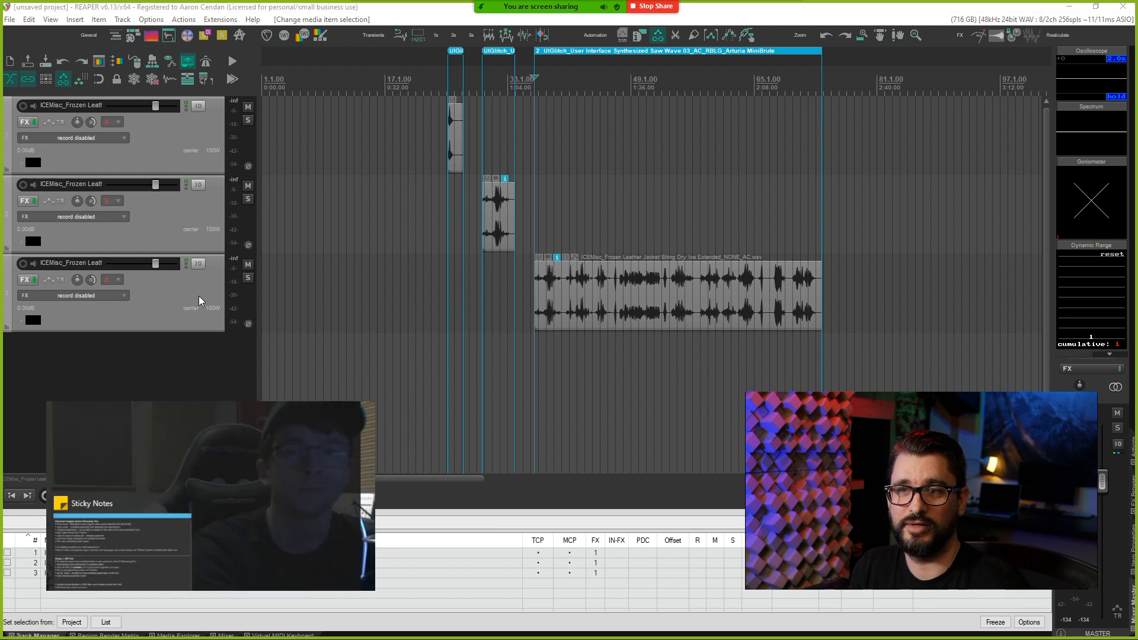
Step: Set Items to Rename to Tracks and submit, renaming all three tracks to the UIGlitch User Interface name
left_click(800, 258)
left_click(753, 312)
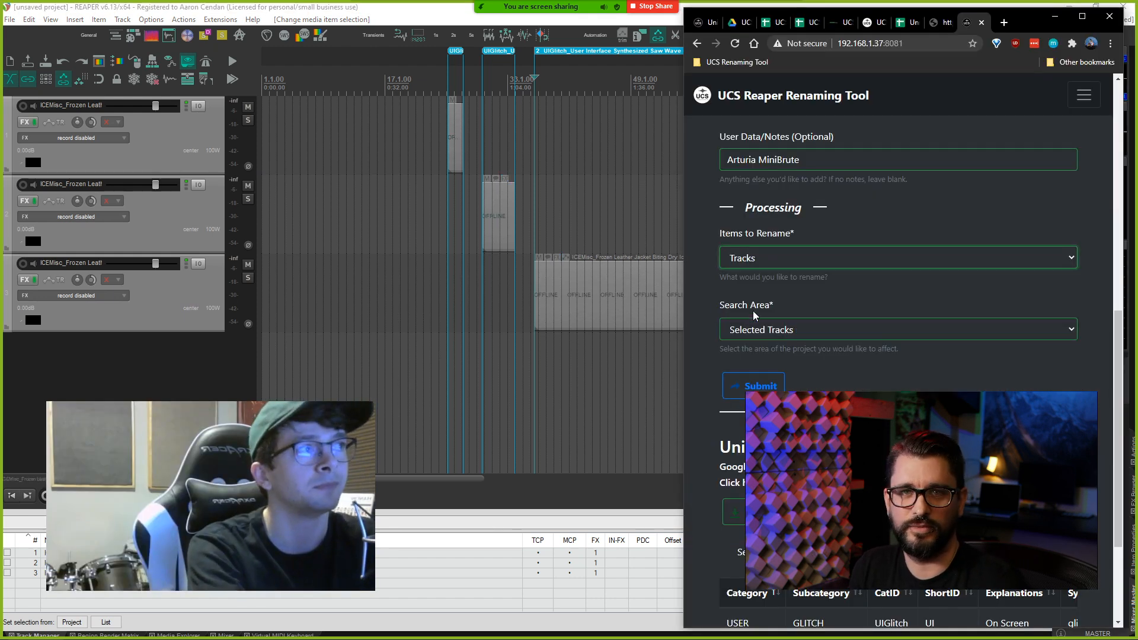
left_click(746, 385)
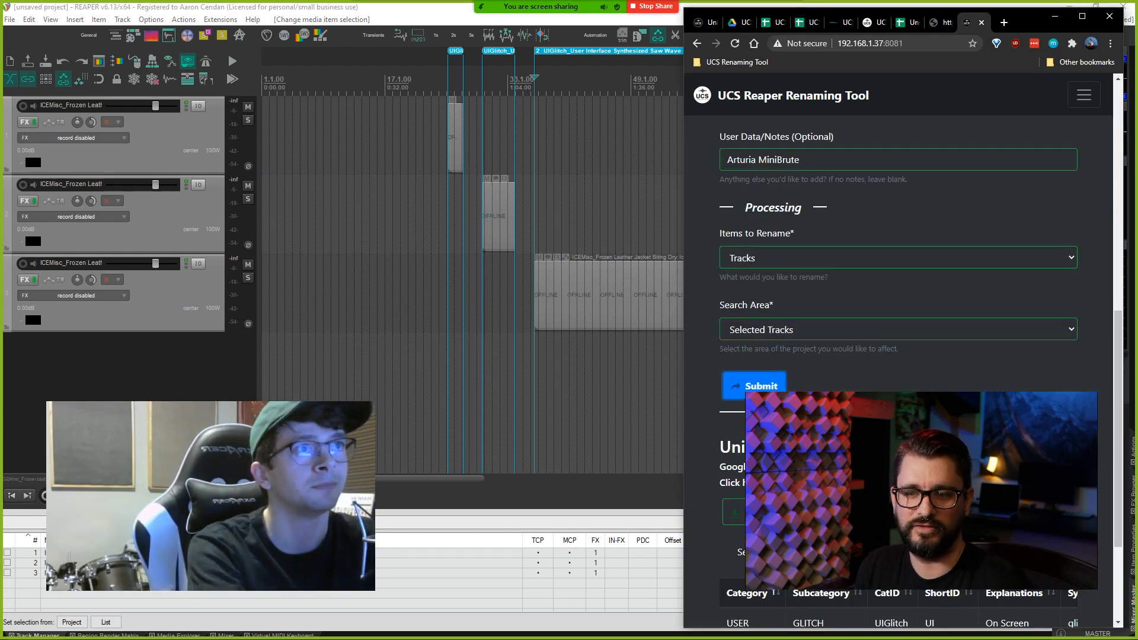
key("alt+Tab")
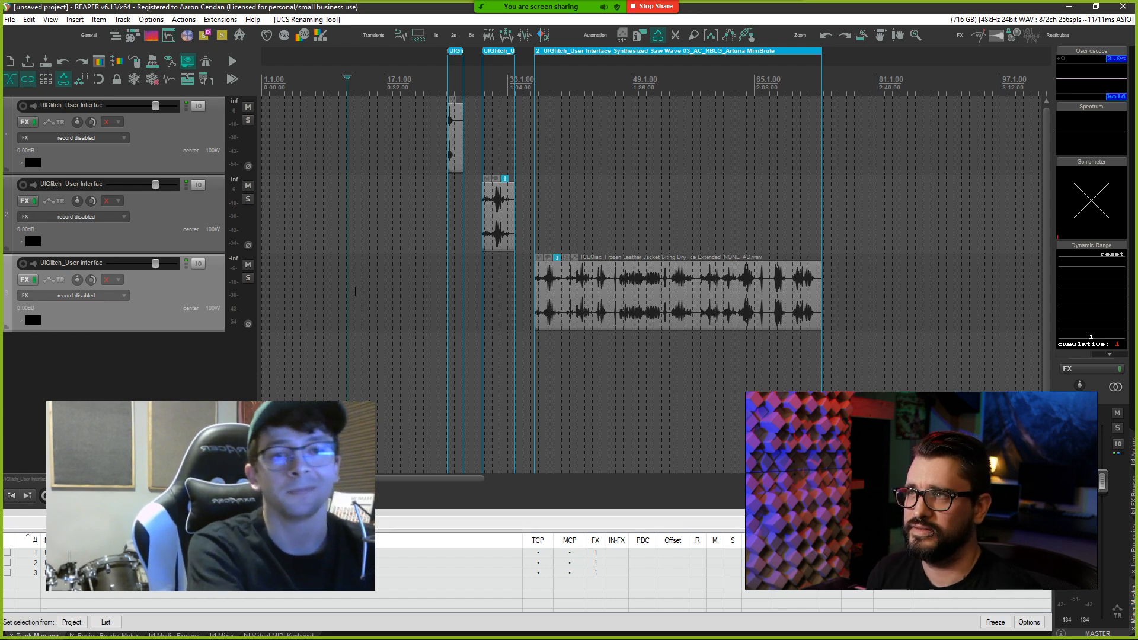
Step: Switch to the browser's light-themed copy of the UCS Renaming Tool on port 8080
key("alt+Tab")
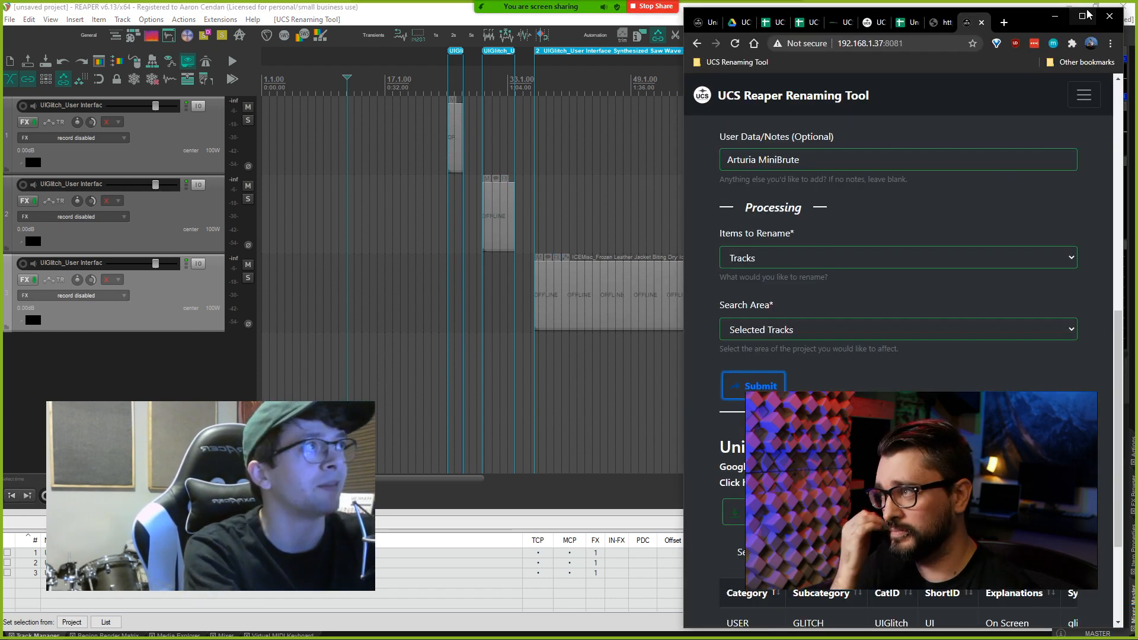
scroll(571, 275, "up", 3)
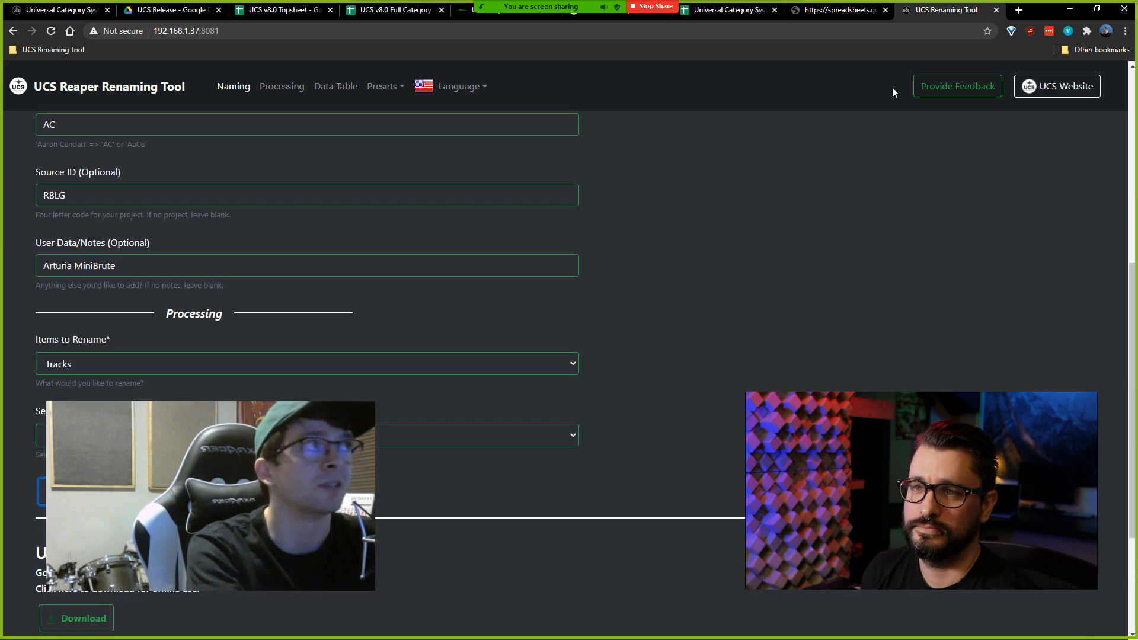
key("ctrl+Tab")
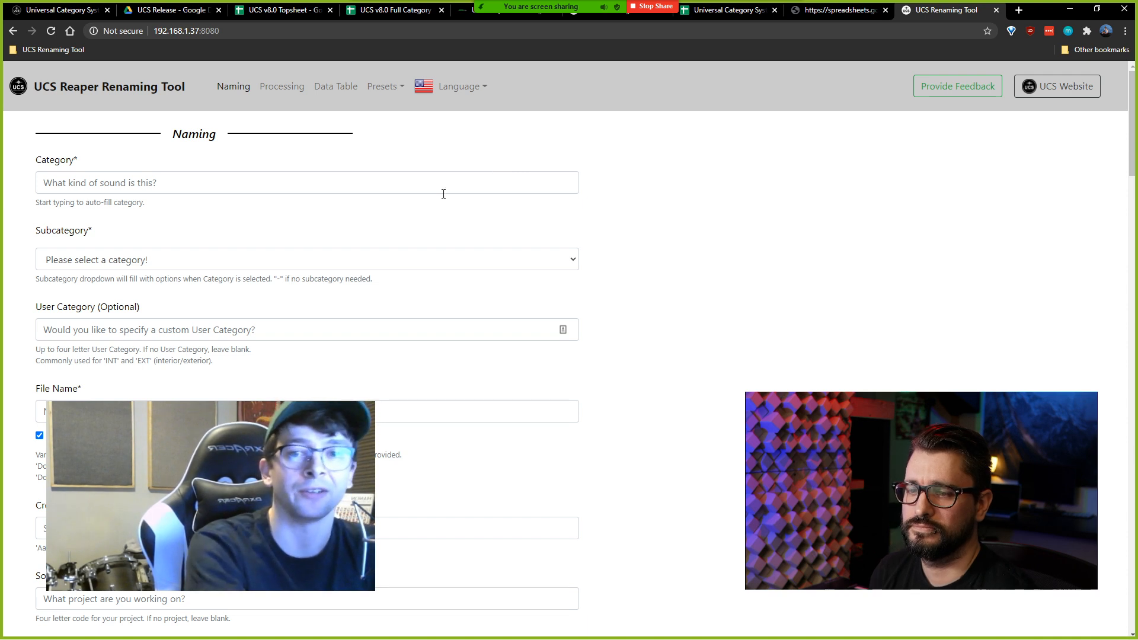
Step: Switch the tool's interface language to Danish, then to Chinese
left_click(456, 86)
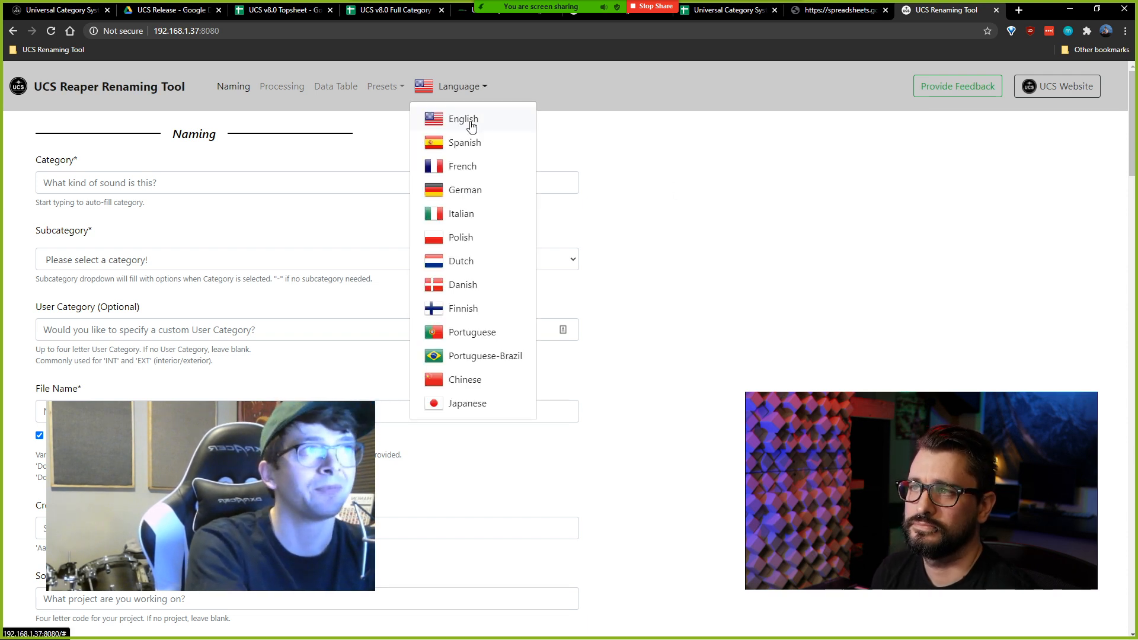
left_click(476, 290)
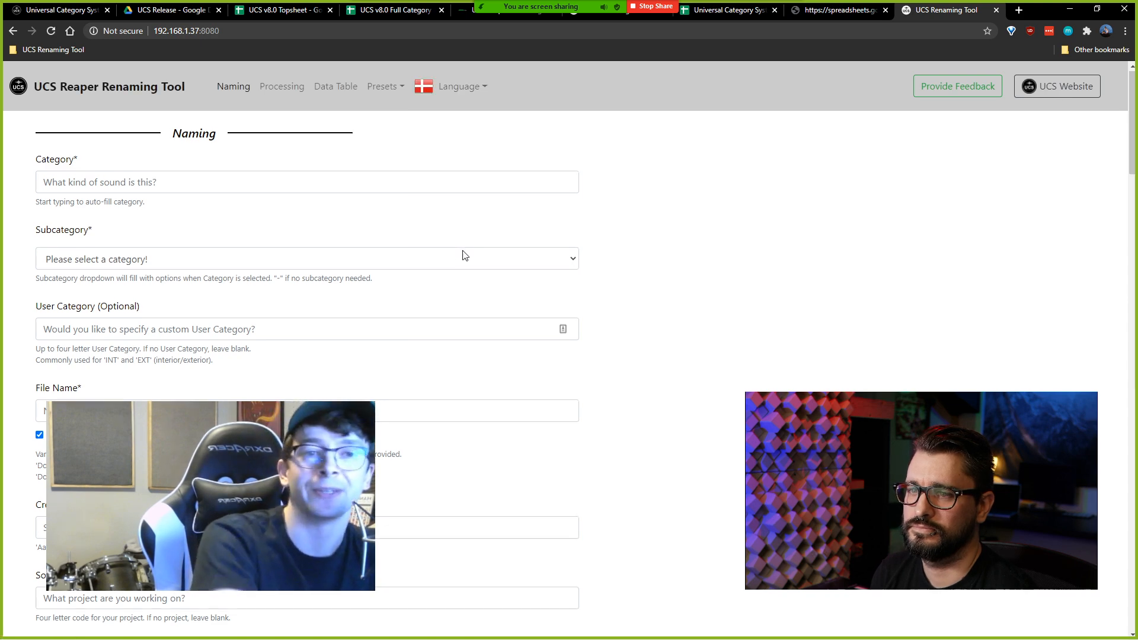
scroll(463, 264, "down", 4)
scroll(464, 264, "down", 4)
scroll(464, 265, "down", 5)
scroll(464, 265, "down", 2)
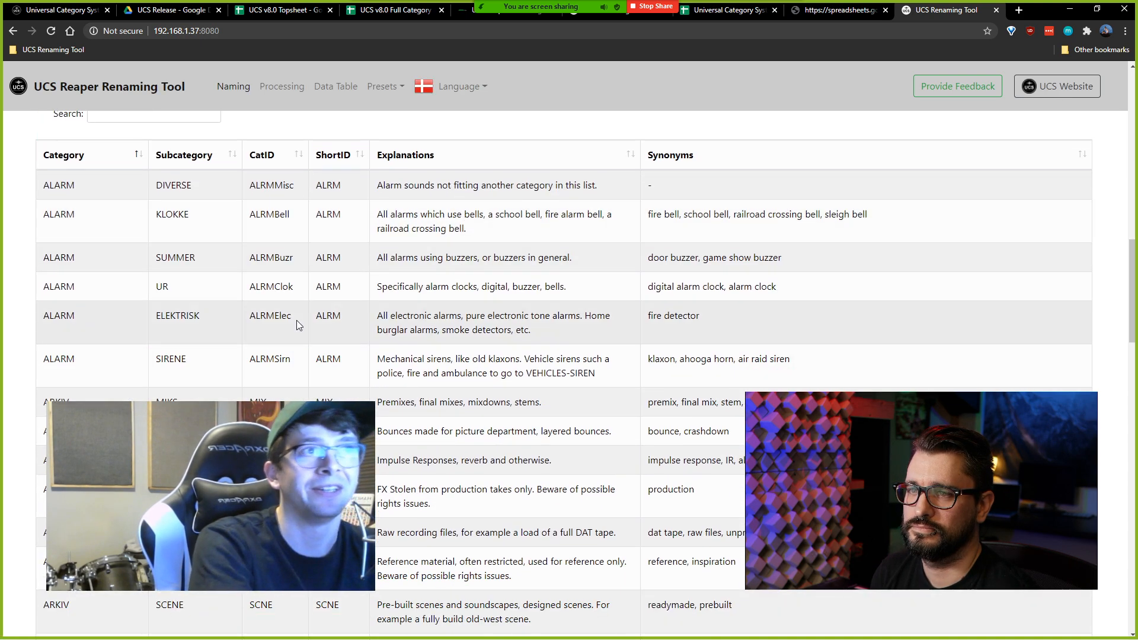
scroll(294, 320, "down", 3)
scroll(187, 354, "down", 2)
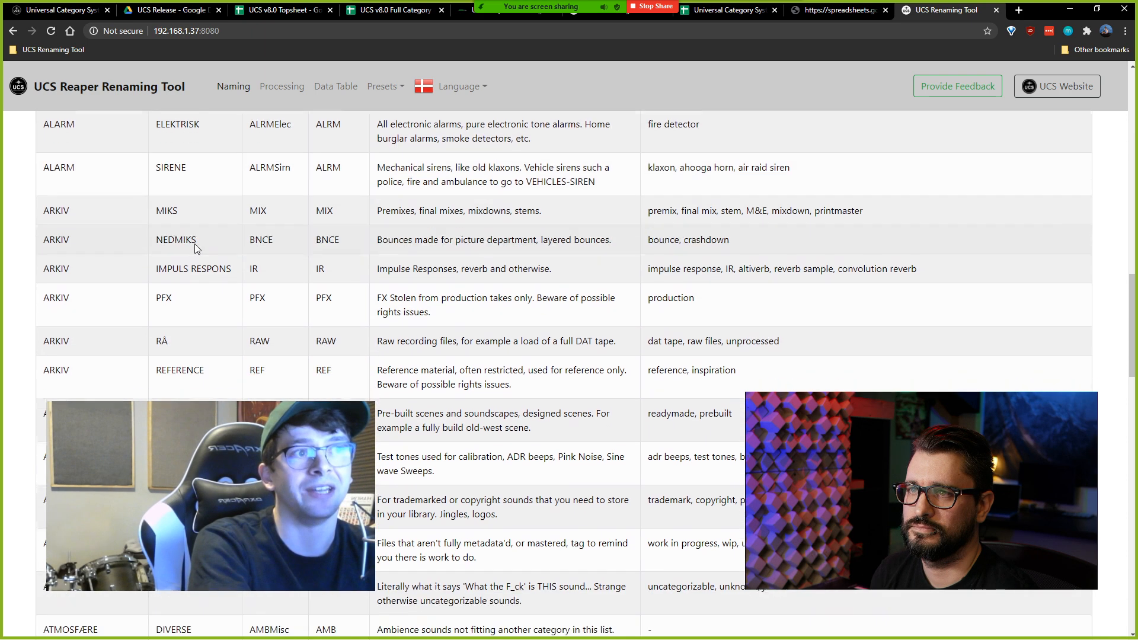
scroll(188, 355, "down", 2)
scroll(175, 380, "down", 1)
scroll(175, 381, "down", 2)
scroll(175, 381, "down", 1)
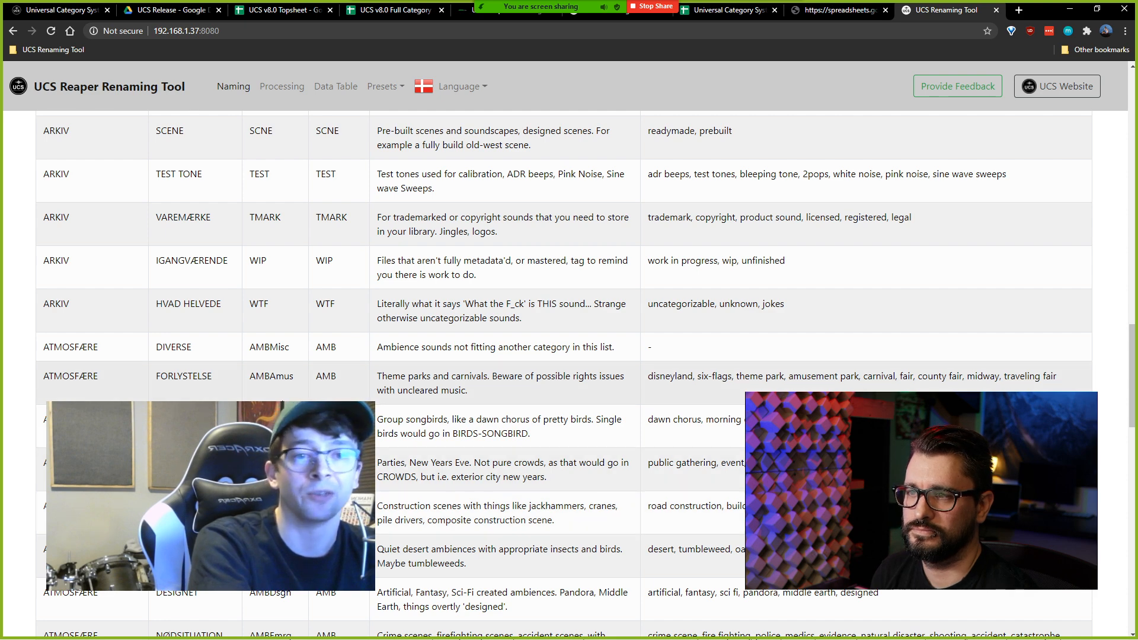
scroll(169, 380, "down", 2)
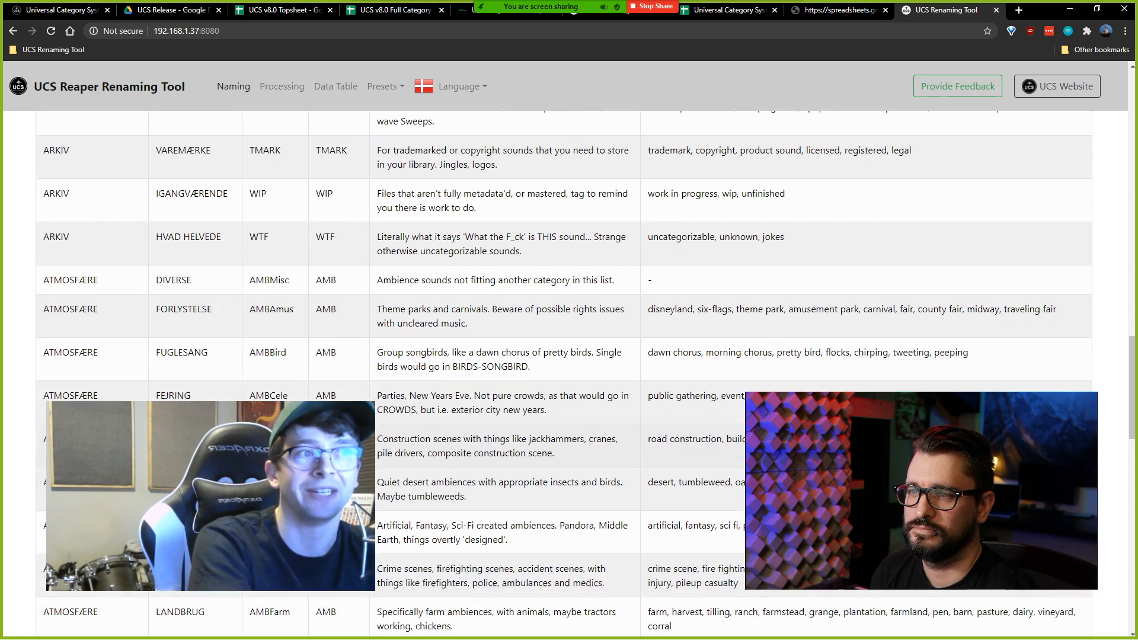
scroll(169, 379, "down", 1)
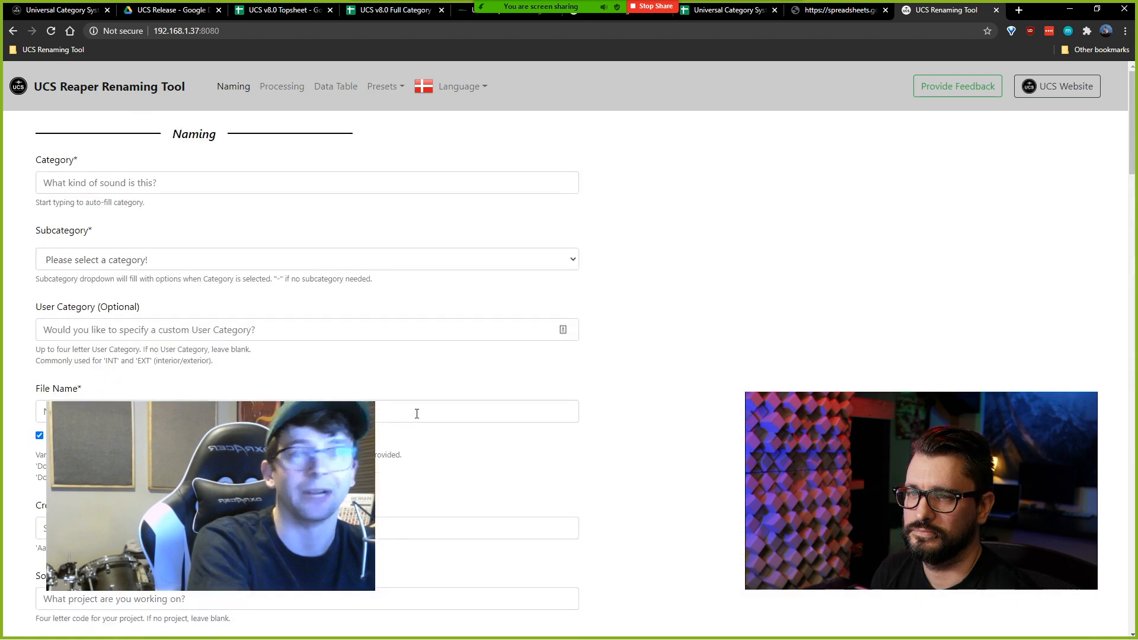
left_click(450, 86)
left_click(463, 376)
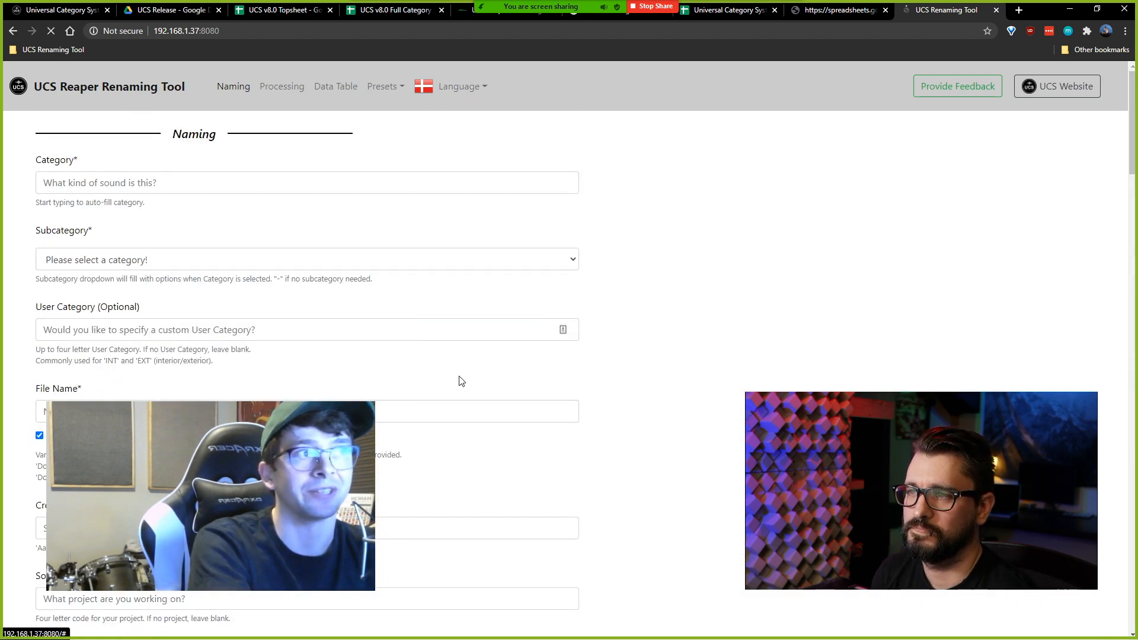
scroll(456, 381, "down", 5)
scroll(456, 380, "down", 5)
scroll(456, 379, "down", 5)
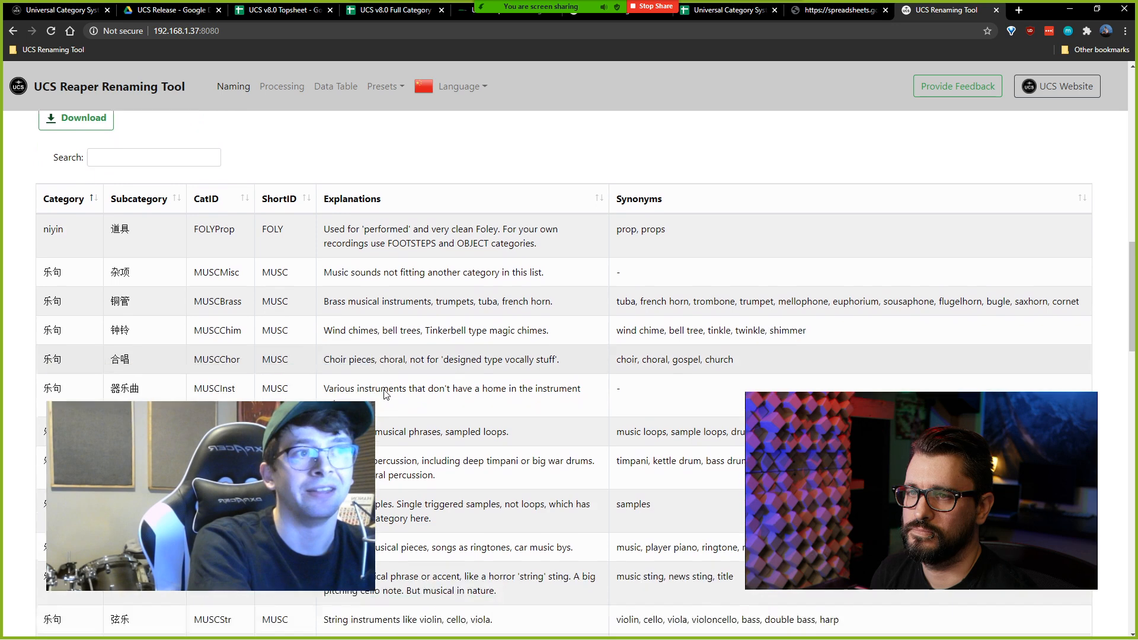
scroll(456, 380, "down", 3)
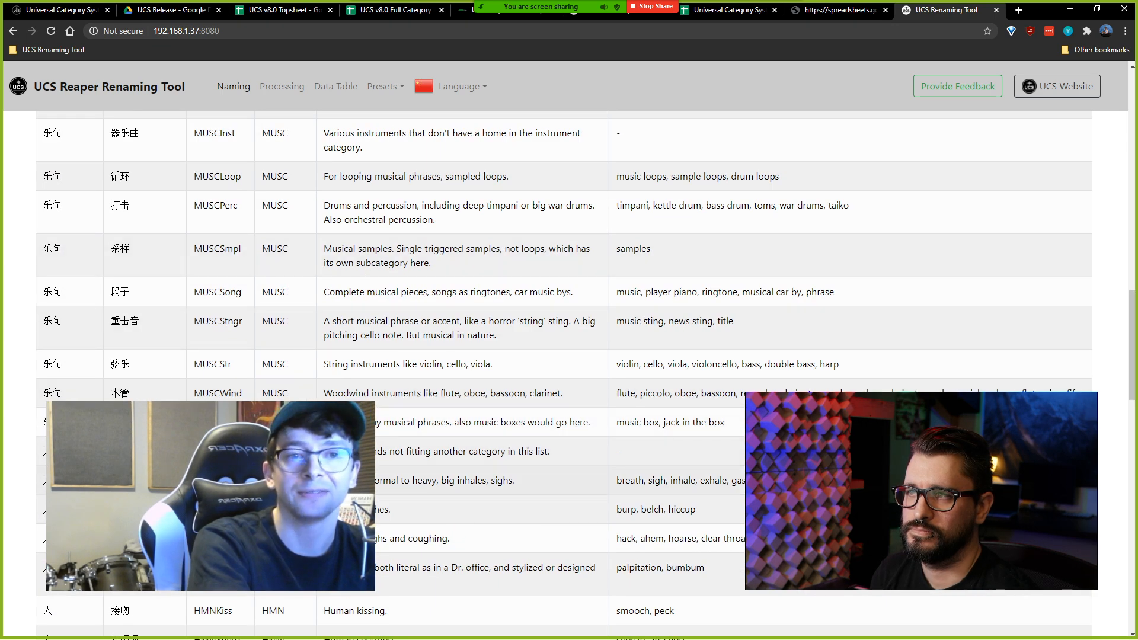
Step: Review the available interface languages from English to Japanese in the Language list
left_click(452, 86)
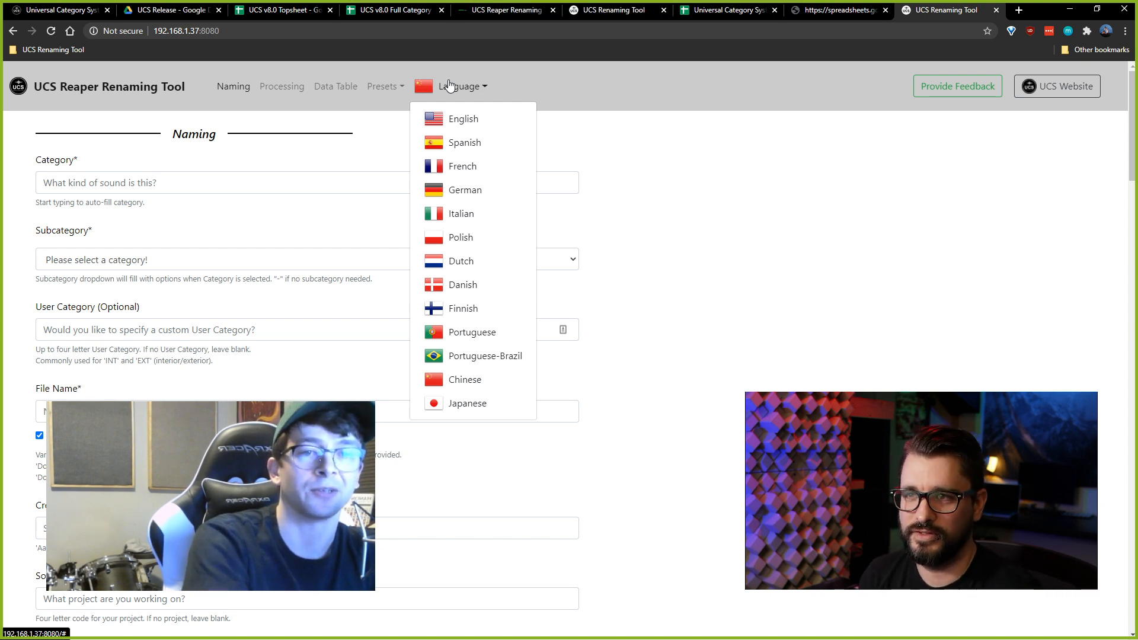
left_click(721, 287)
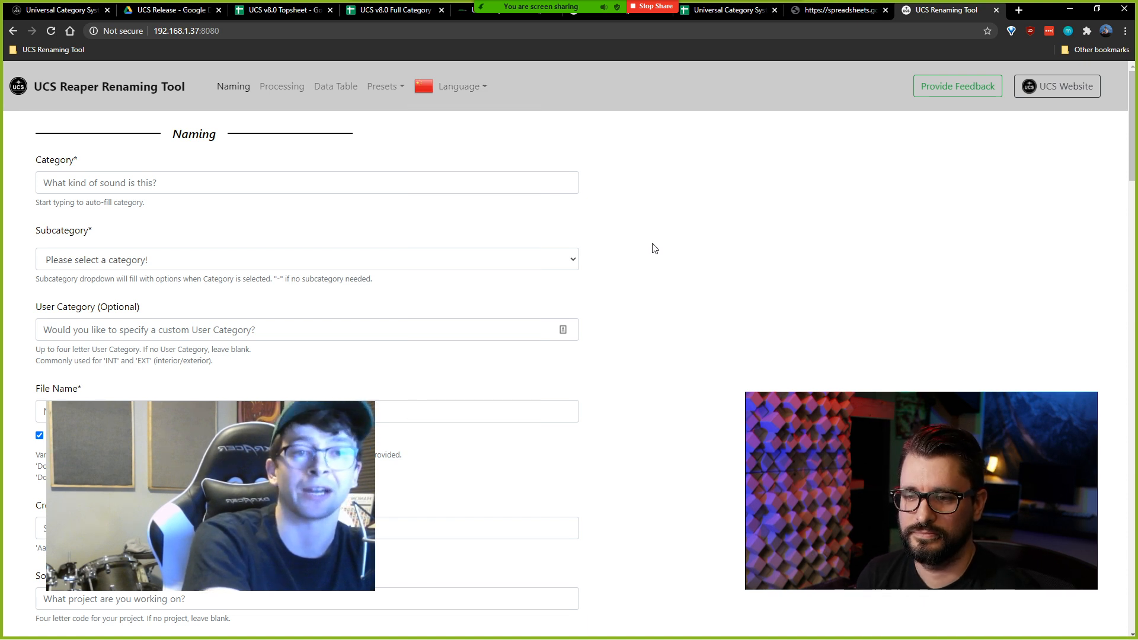
left_click(469, 89)
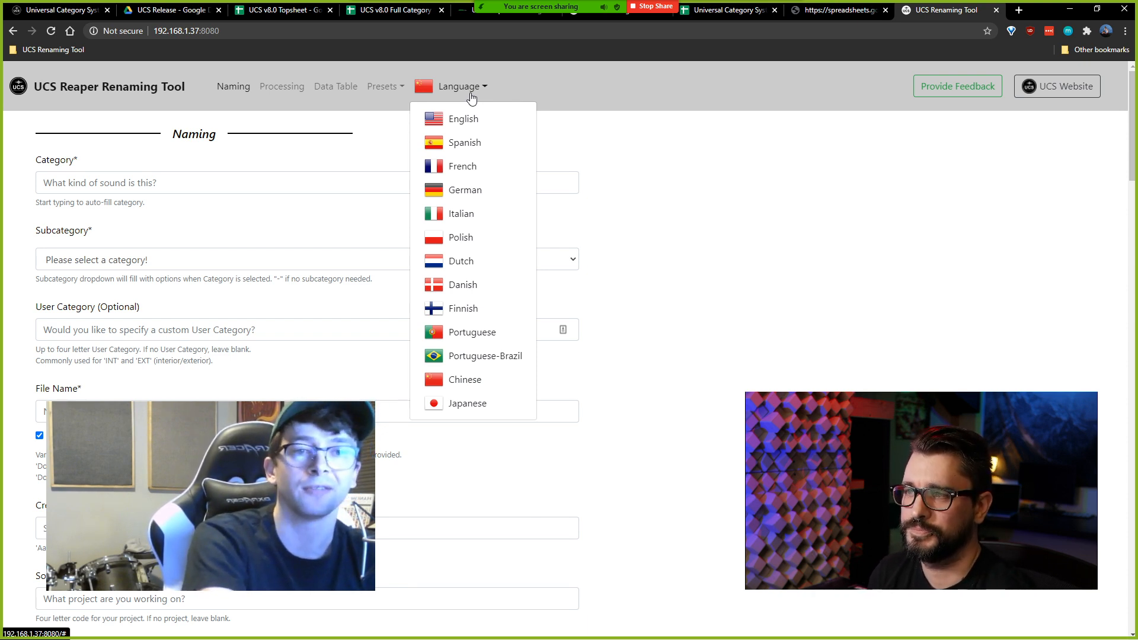
Step: Check the Presets list, which holds only Setup Instructions
left_click(470, 89)
left_click(402, 89)
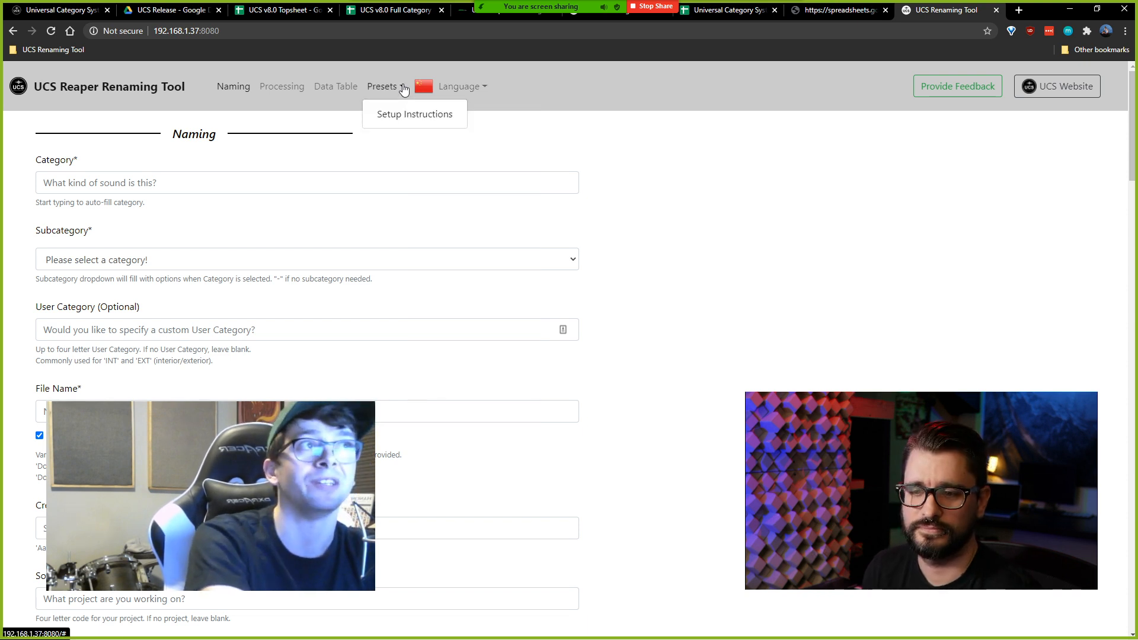
left_click(402, 89)
scroll(630, 228, "down", 2)
scroll(629, 229, "down", 1)
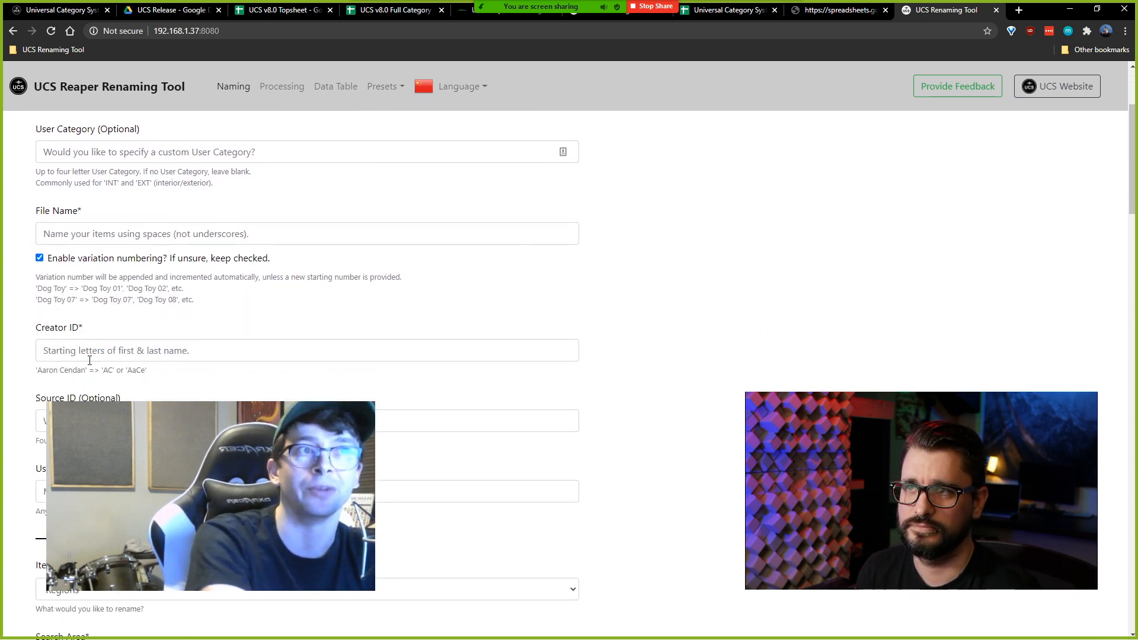
Step: Confirm the Creator ID field is empty, then show the Presets list again
left_click(84, 350)
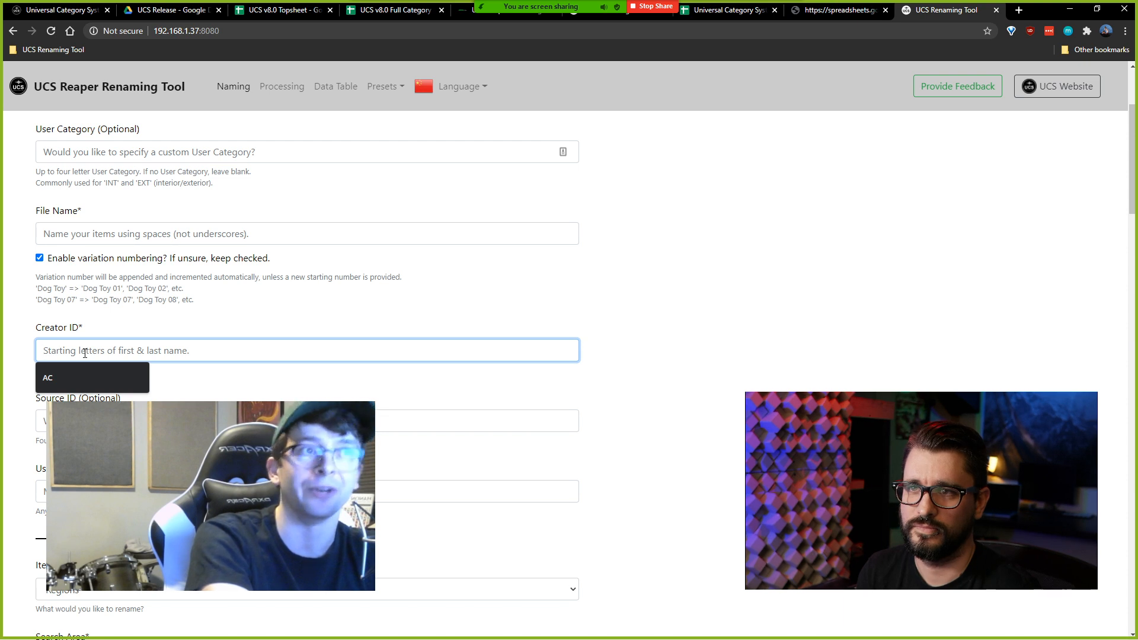
key("Escape")
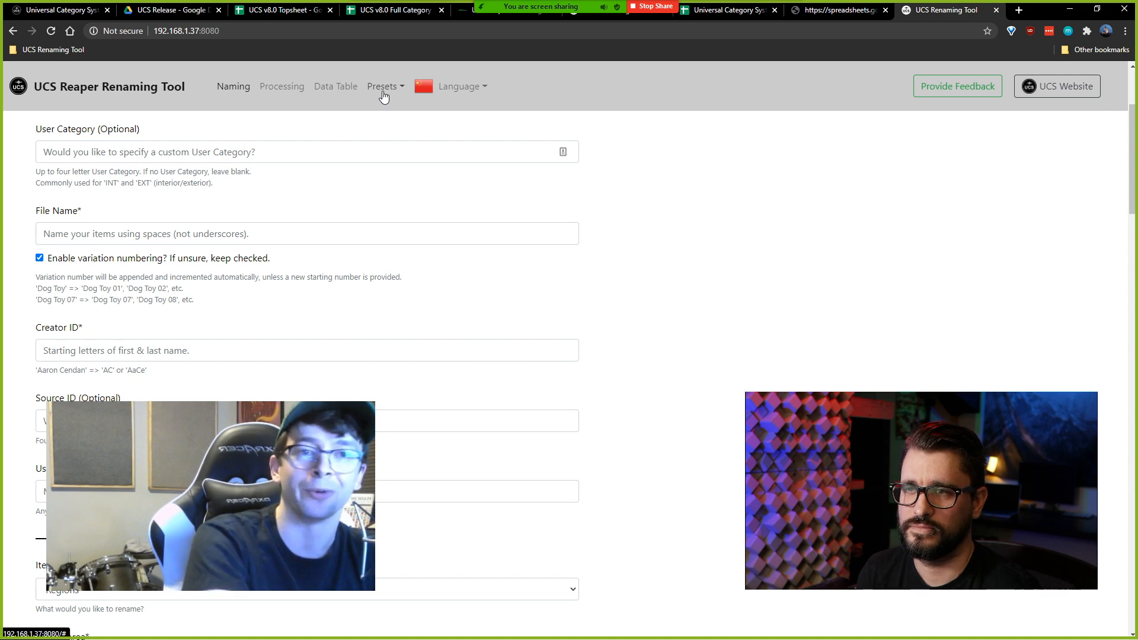
left_click(384, 89)
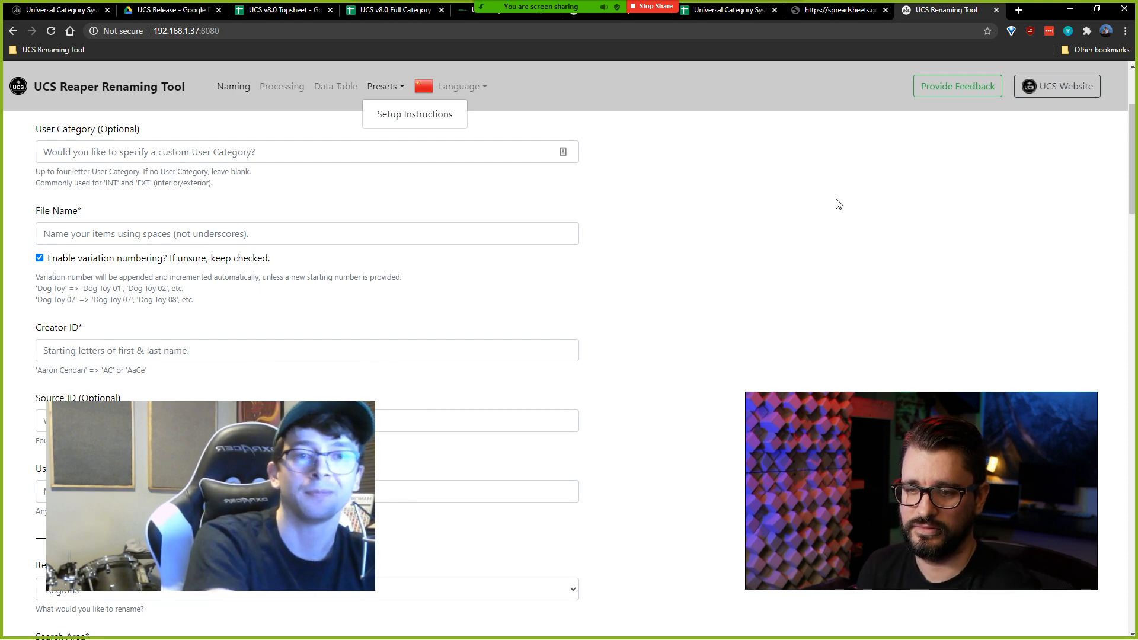
Step: View the preset setup instructions, then browse to ucs_libraries inside REAPER's reaper_www_root folder
left_click(433, 121)
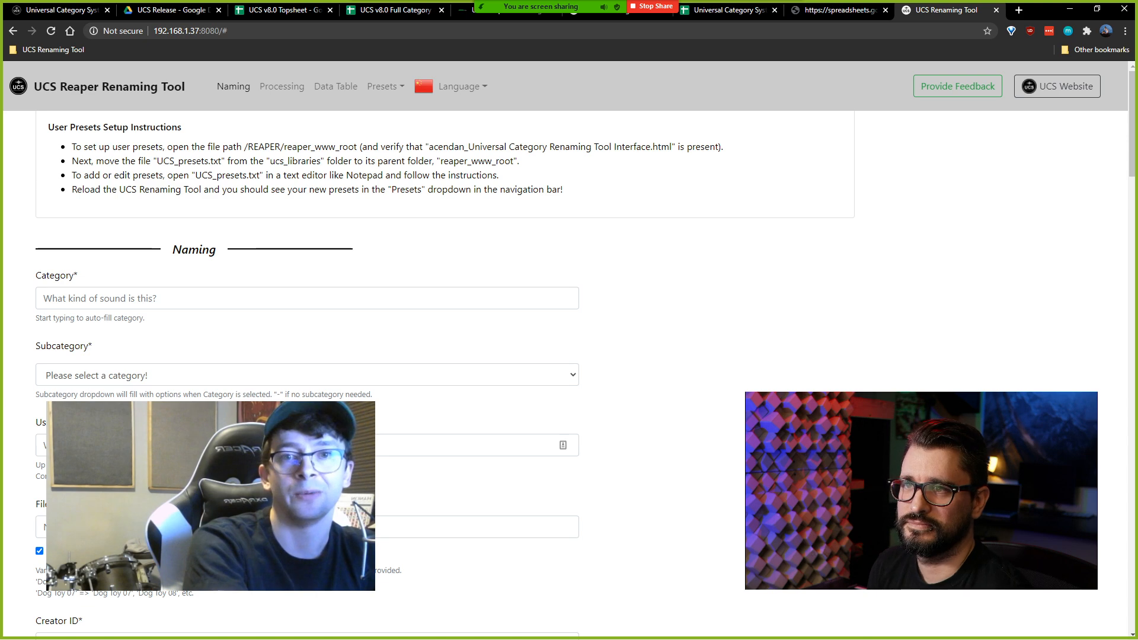
key("alt+Tab")
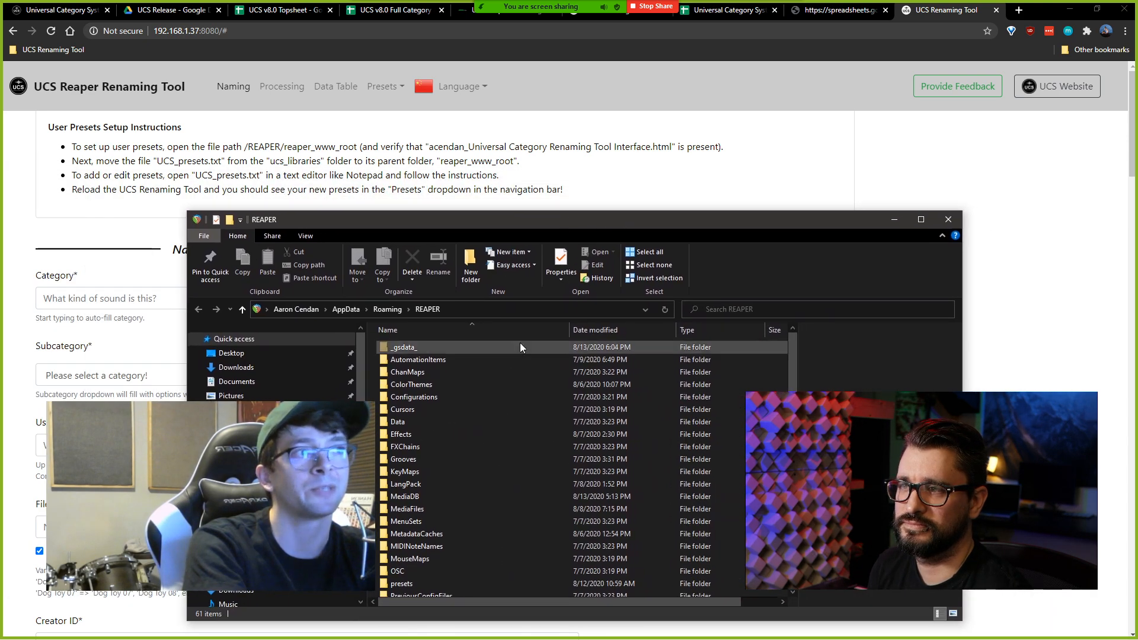
scroll(491, 401, "down", 5)
double_click(435, 437)
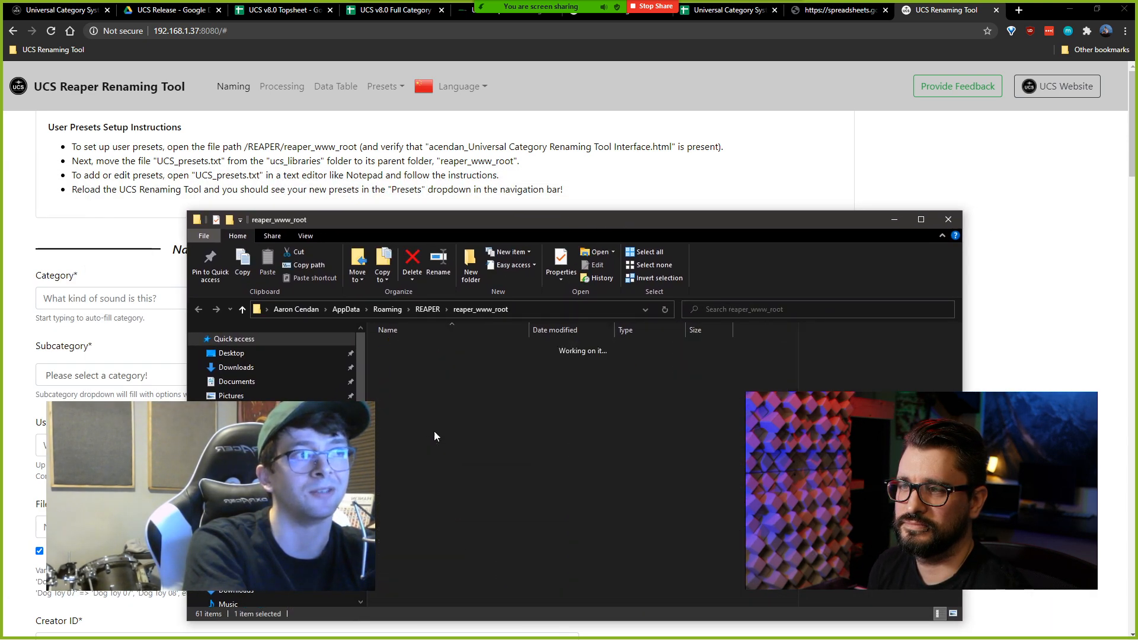
double_click(414, 346)
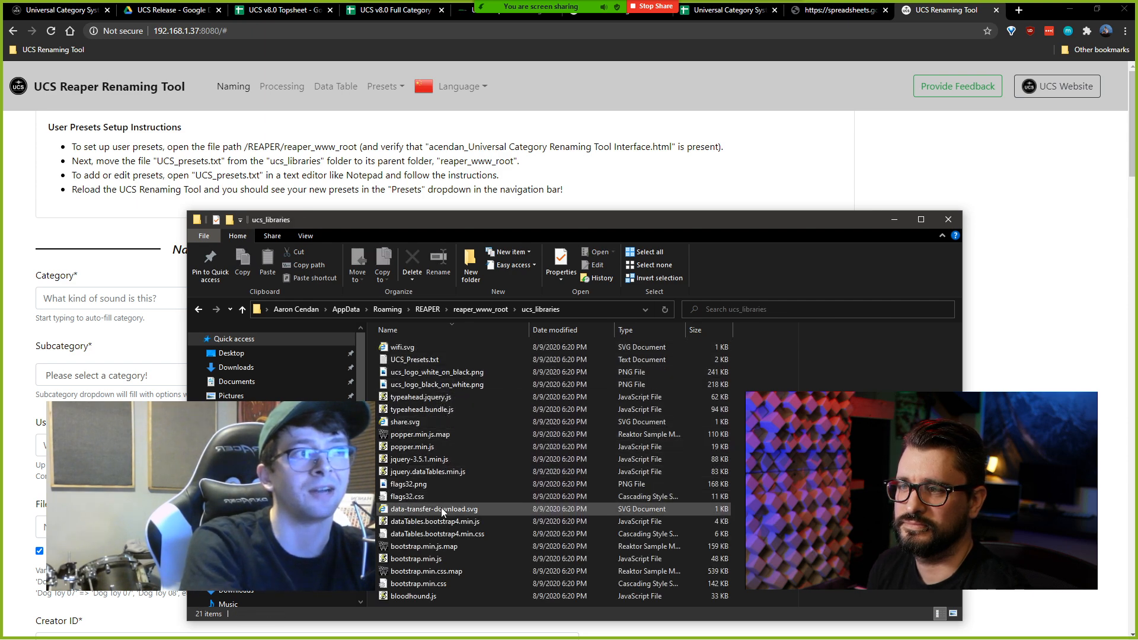
double_click(438, 360)
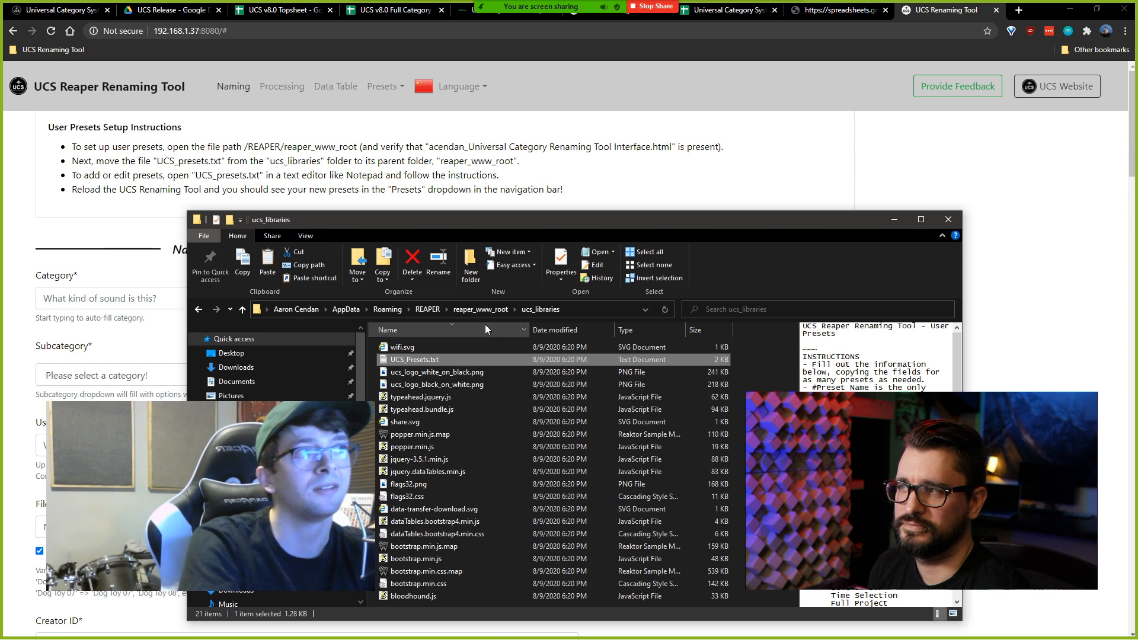
Step: Open UCS_Presets.txt from the reaper_www_root folder in Notepad
key("alt+Up")
left_click(413, 410)
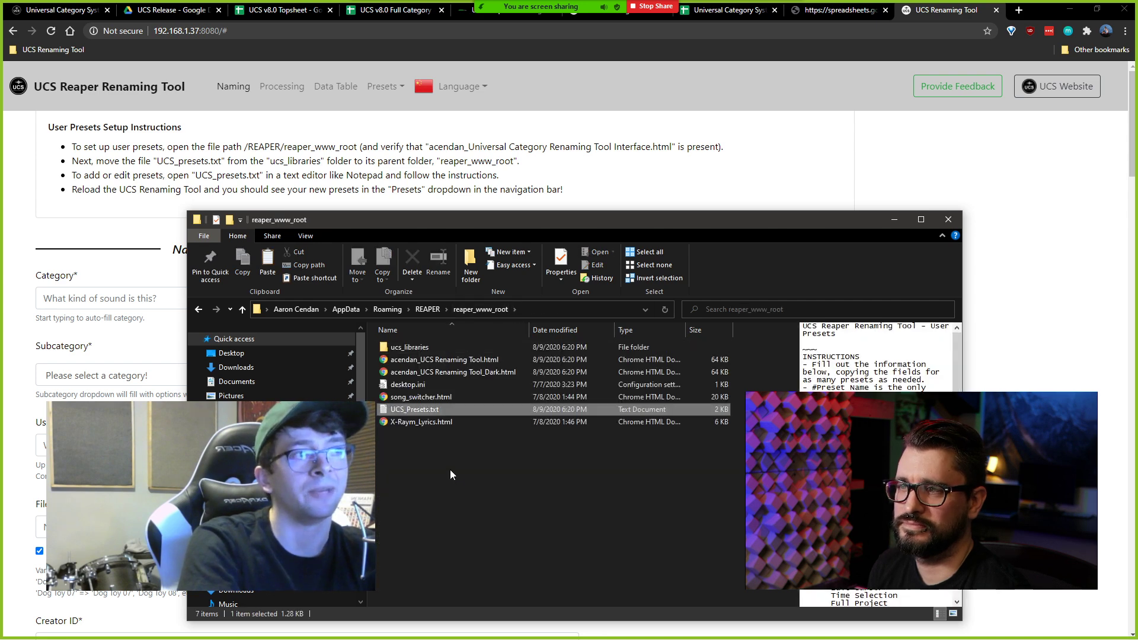
double_click(427, 414)
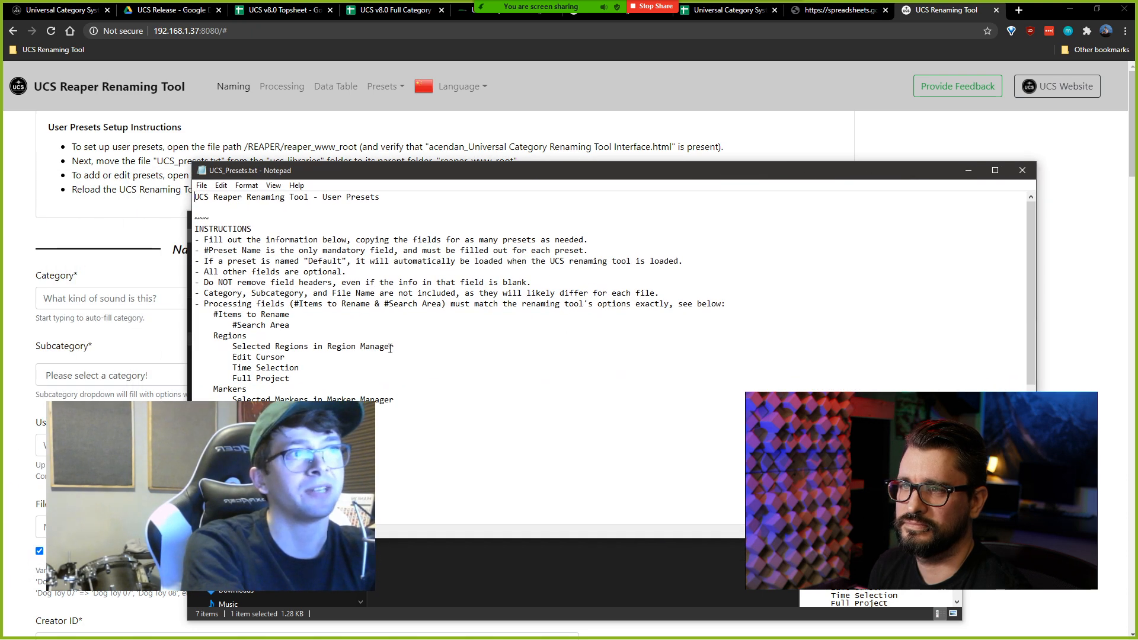
scroll(391, 347, "down", 3)
scroll(356, 373, "down", 3)
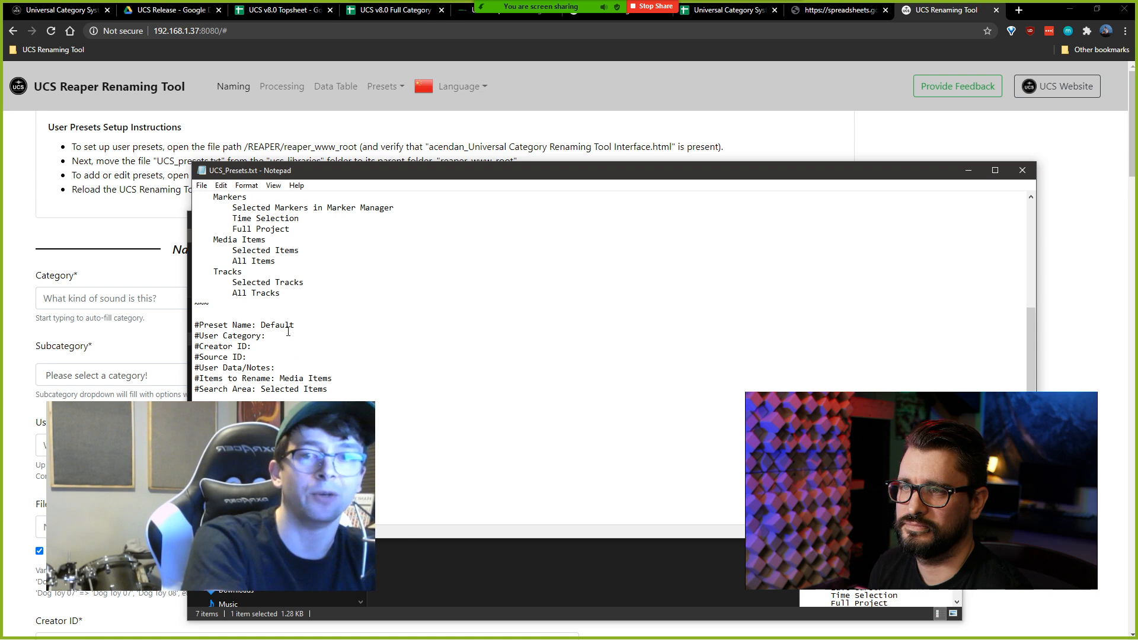
Step: Enter Creator ID JT and Source ID RBLG under the Default preset and save UCS_Presets.txt
left_click(289, 347)
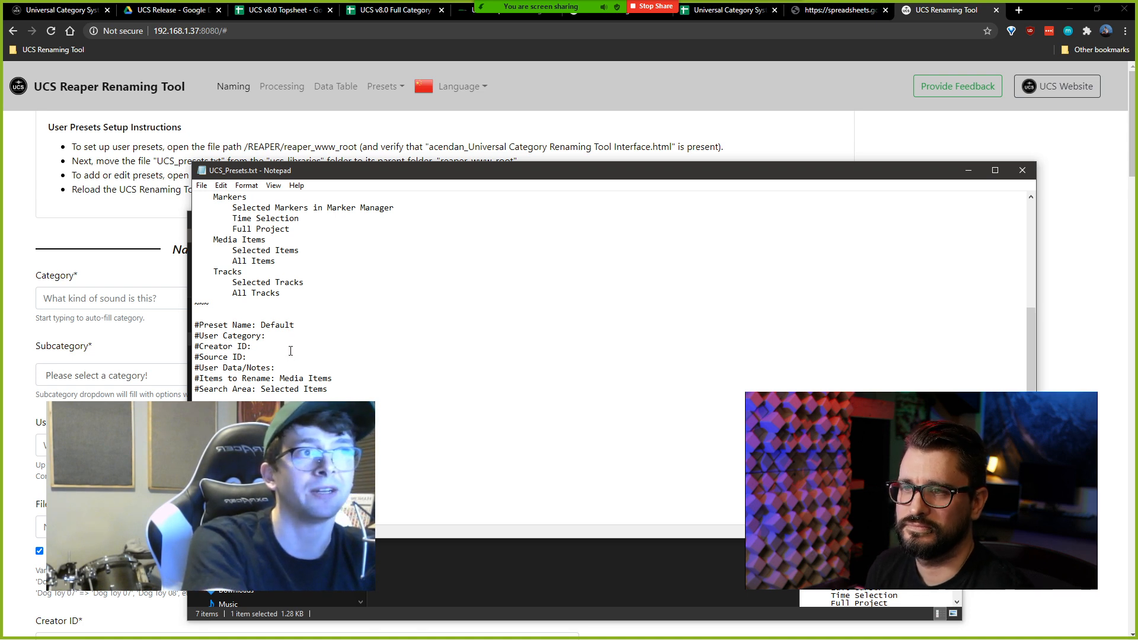
type("JT")
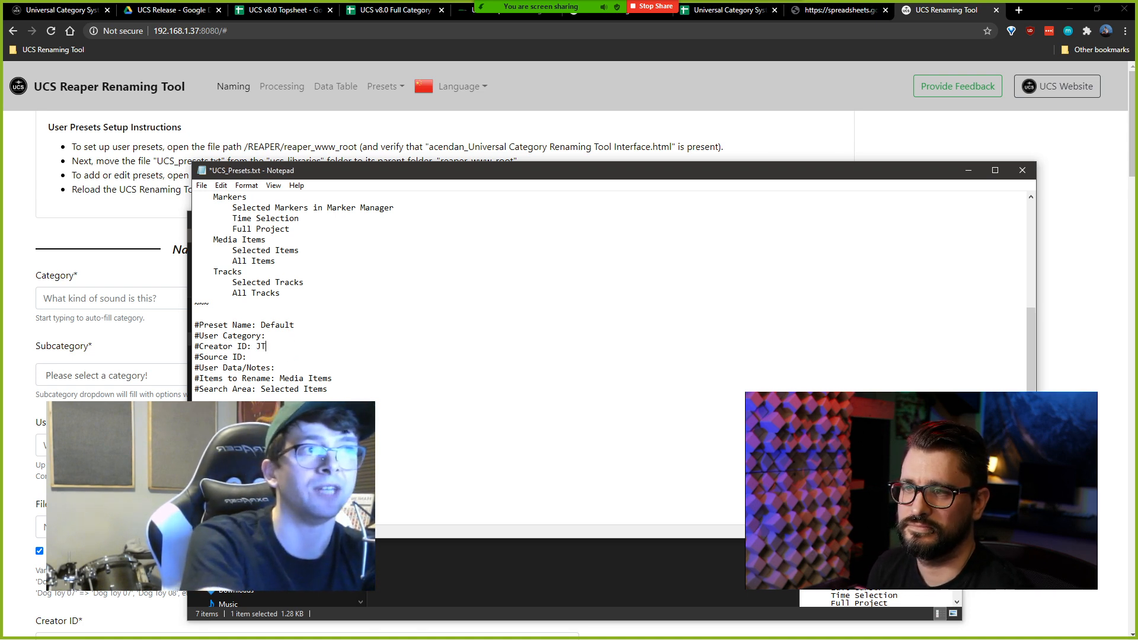
key("Down")
key("Down")
left_click(287, 356)
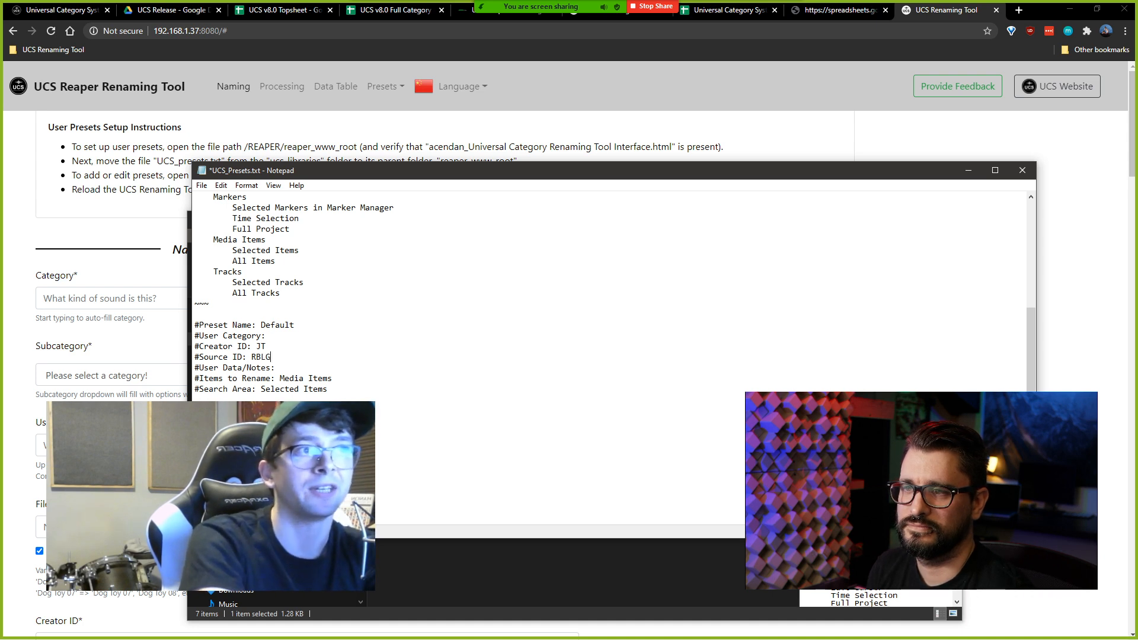
key("ctrl+s")
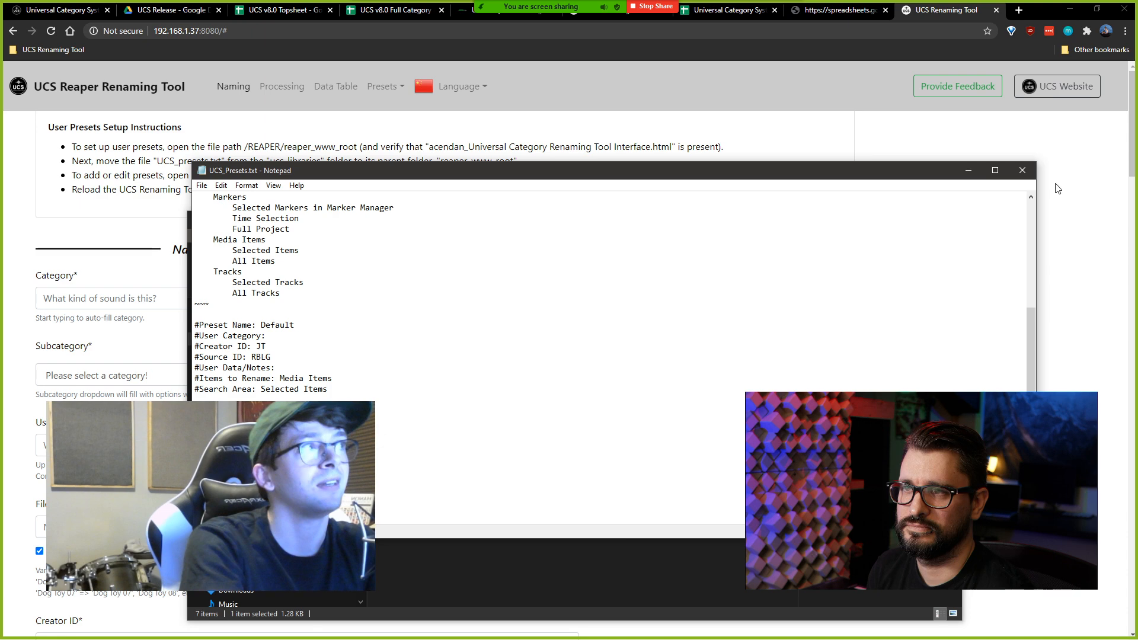
Step: Close Notepad and Explorer and reload the tool so the Default preset pre-fills JT and RBLG
left_click(1022, 170)
left_click(712, 216)
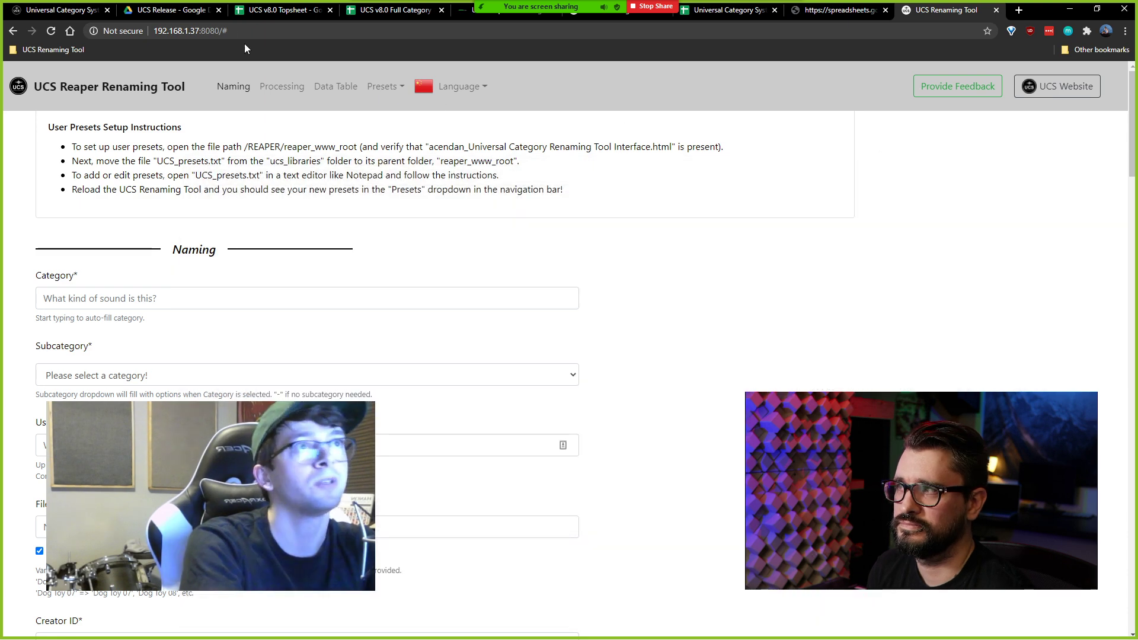
left_click(52, 30)
scroll(266, 296, "down", 4)
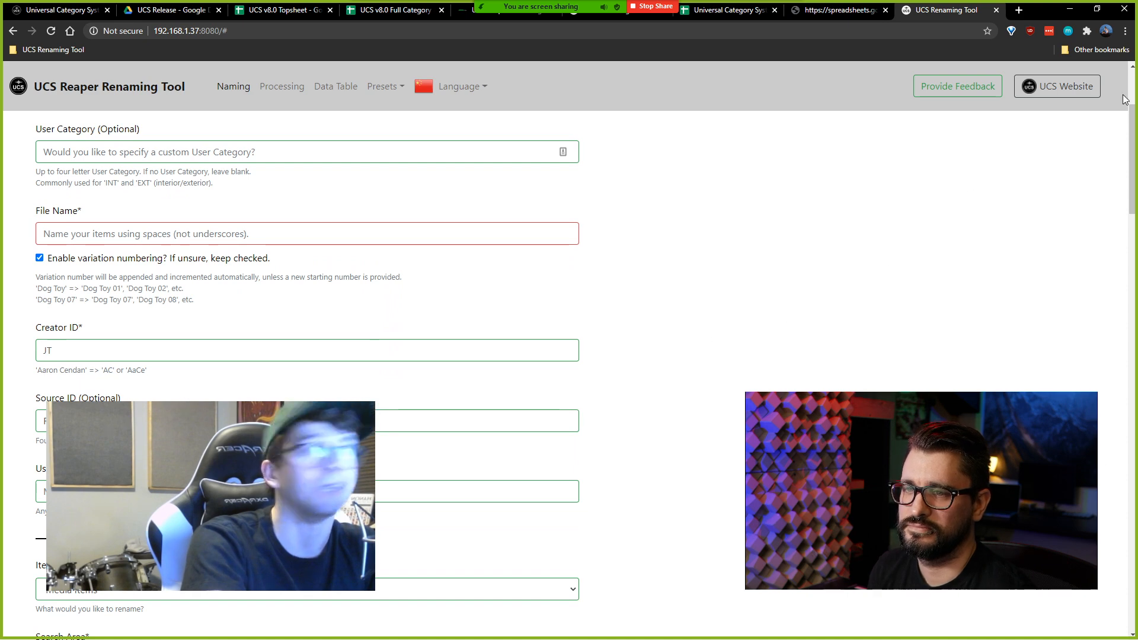
left_click(1097, 11)
scroll(898, 267, "down", 8)
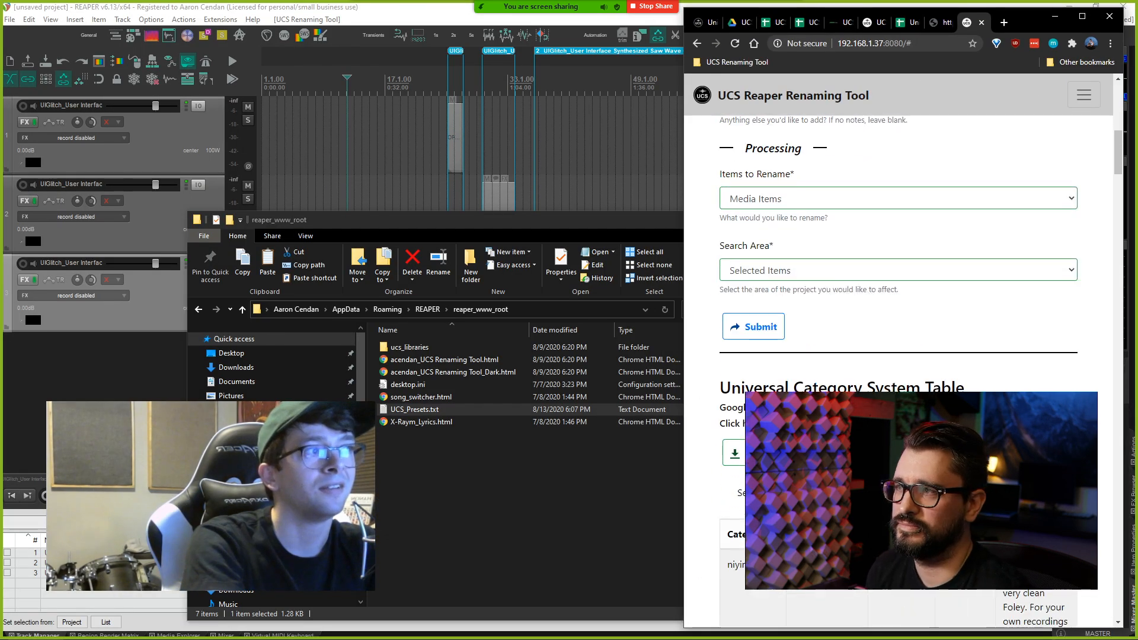
Step: Copy the 乐句 / 杂项 category row from the UCS table into the naming form
left_click(737, 456)
scroll(898, 356, "up", 8)
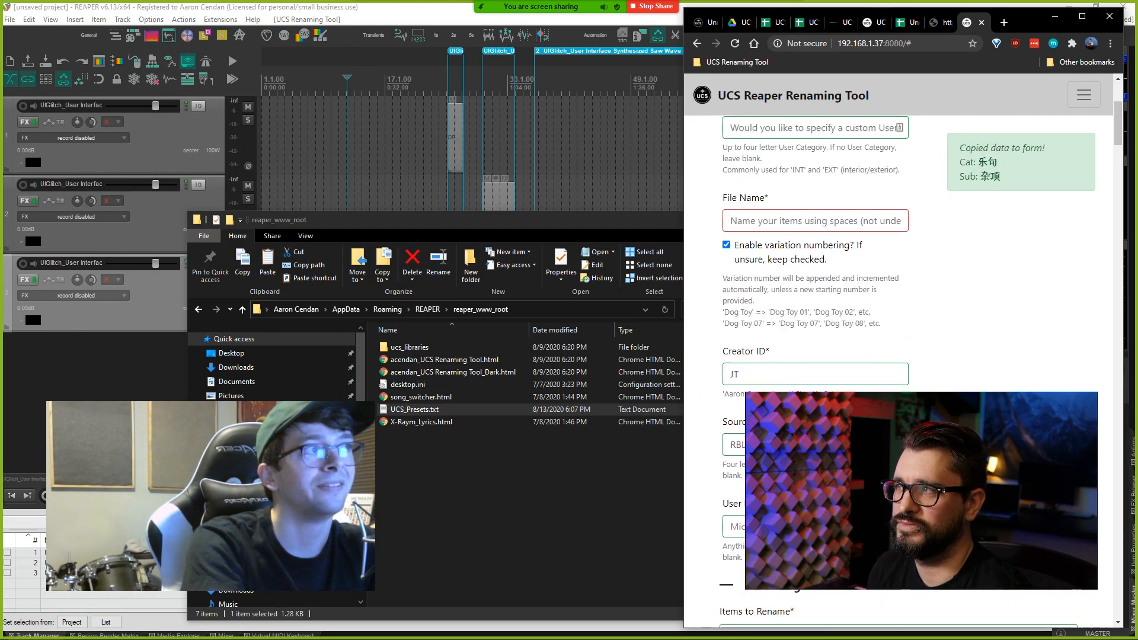